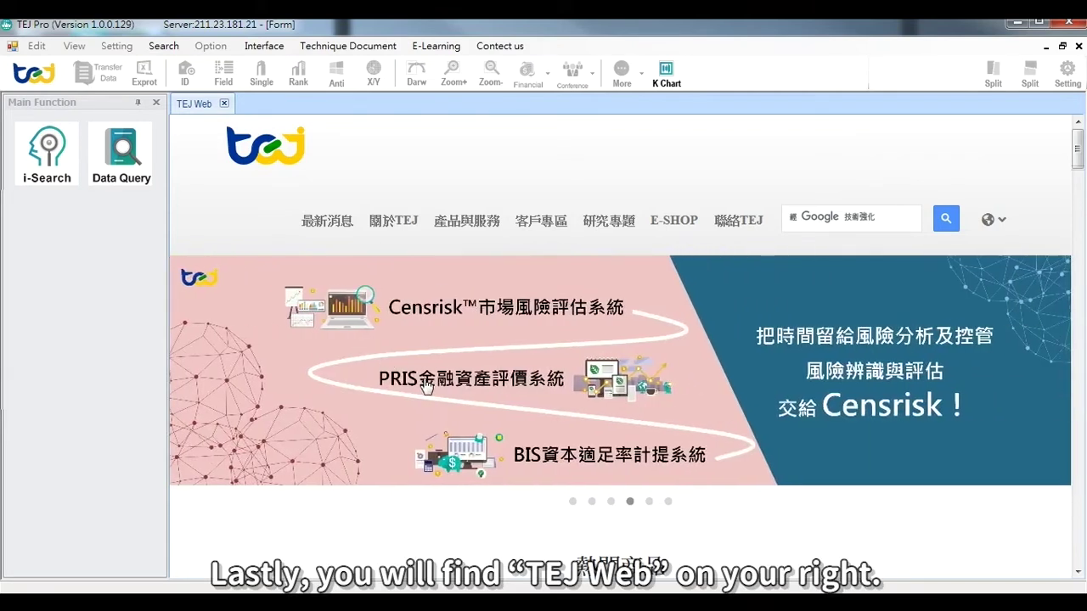
# - Look through the users manual, online courses and contact options, and choose Contact us
pyautogui.moveTo(619, 329)
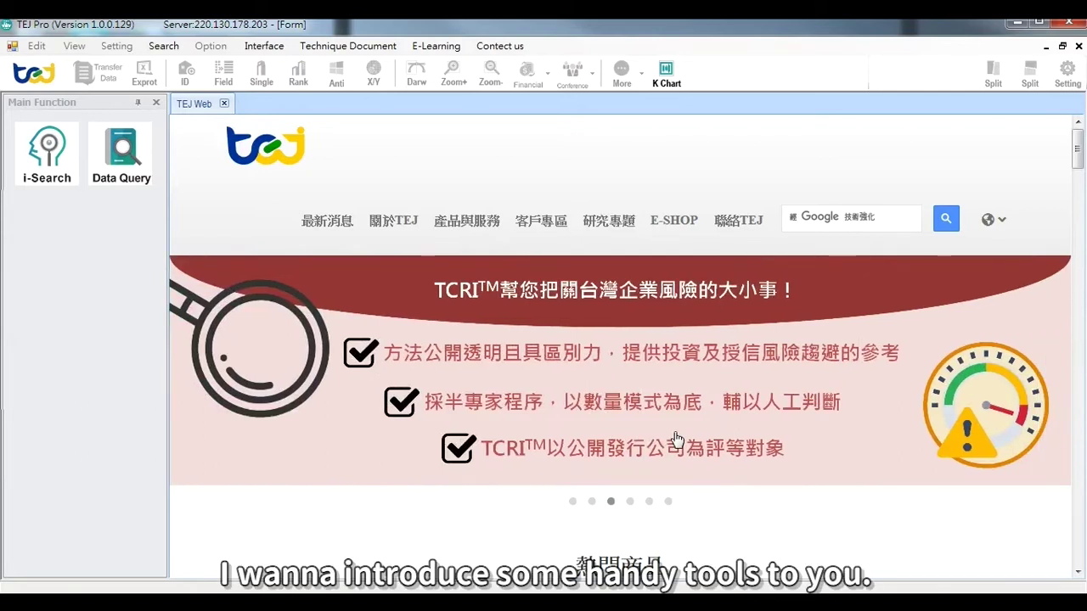
pyautogui.click(331, 51)
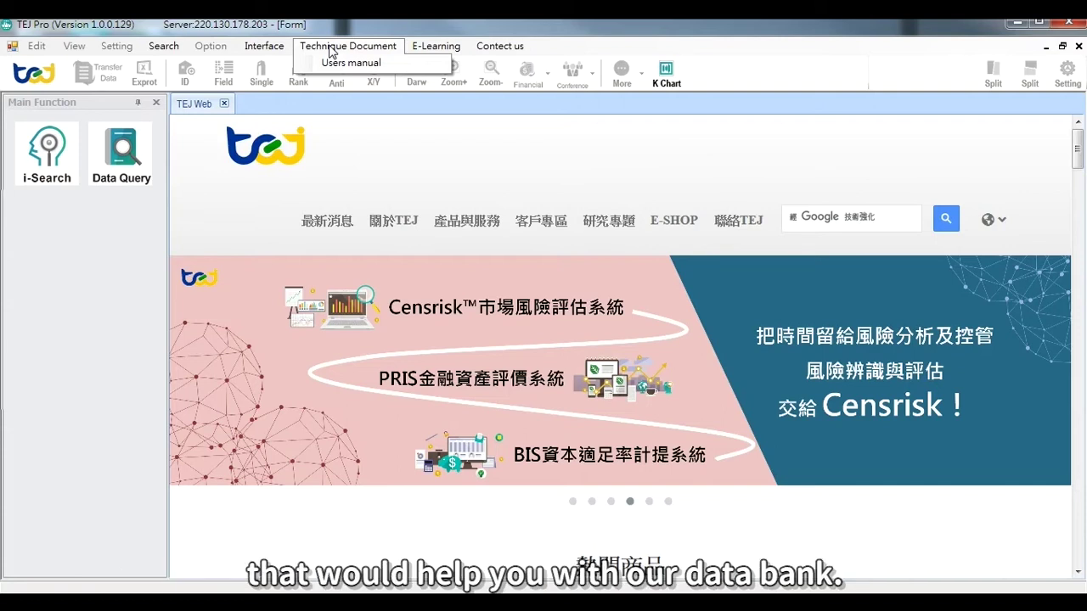
pyautogui.moveTo(415, 49)
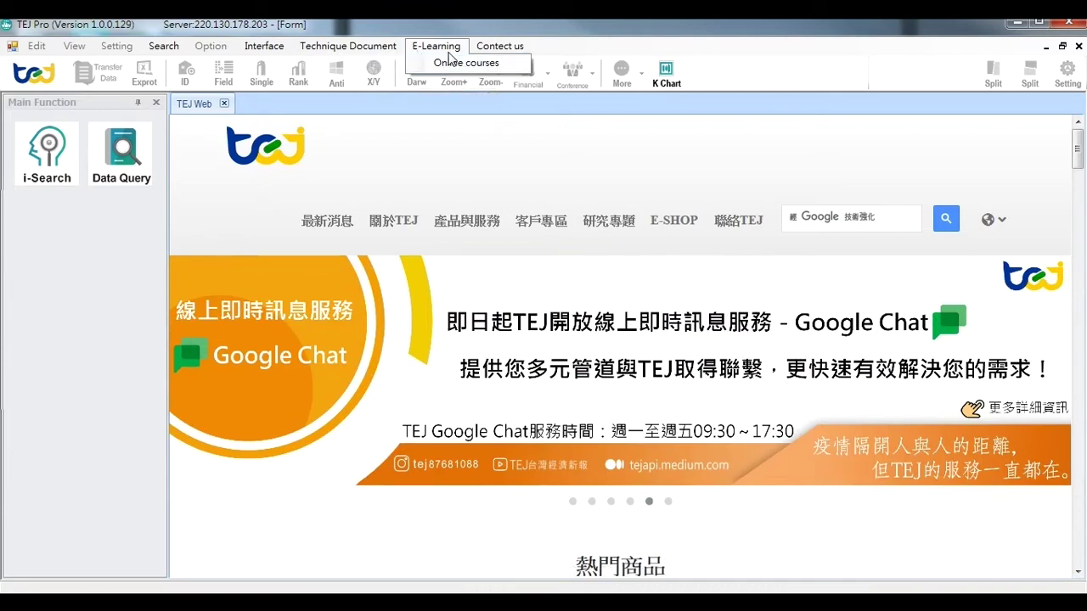
pyautogui.moveTo(486, 51)
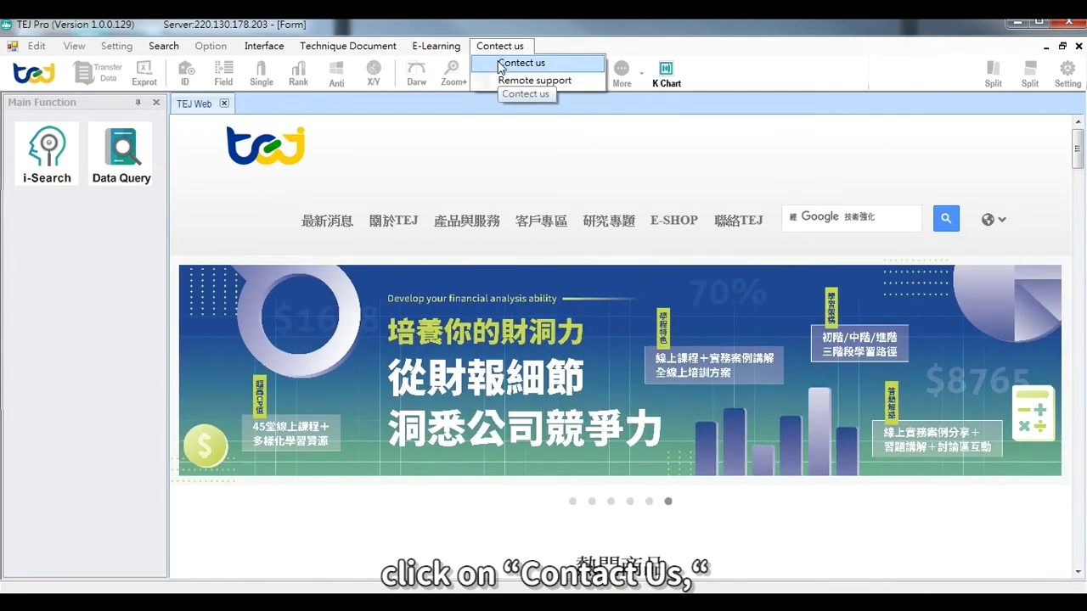
pyautogui.click(501, 64)
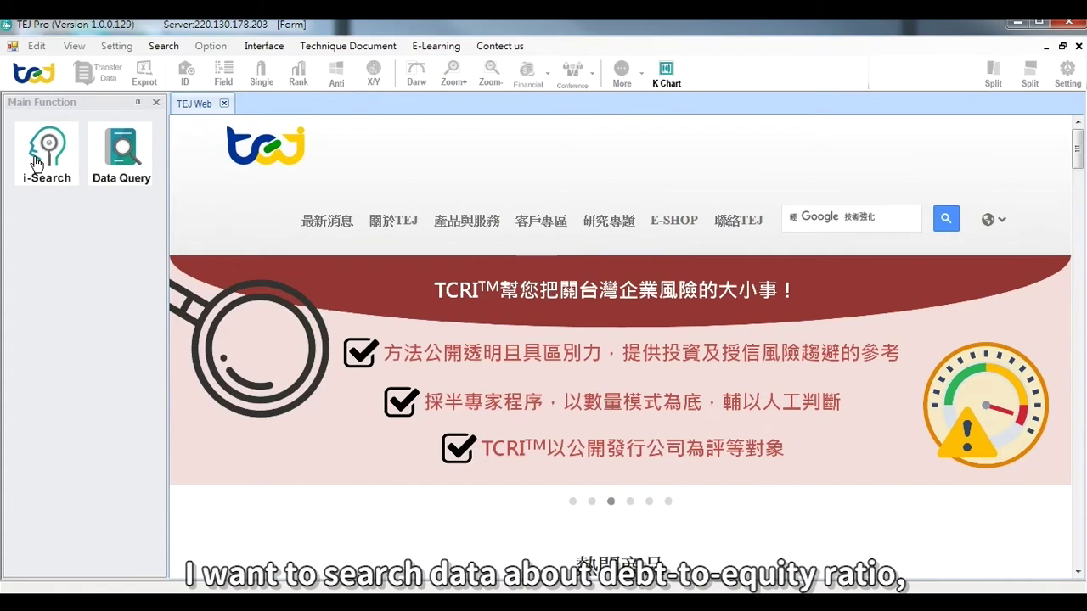
# - Search for debt-to-equity with the i-Search function
pyautogui.click(37, 163)
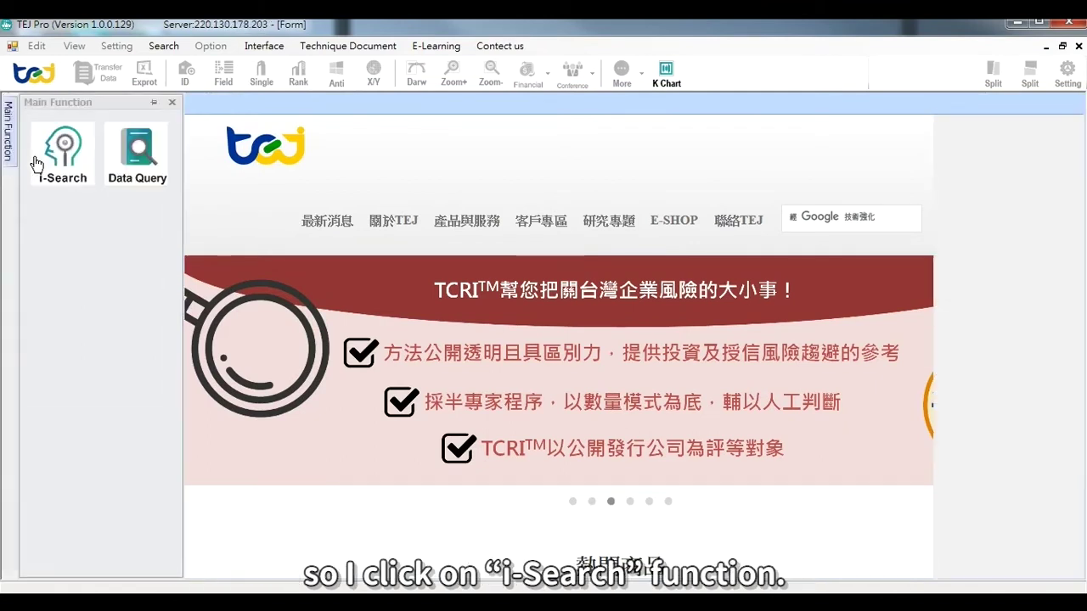
pyautogui.write('d')
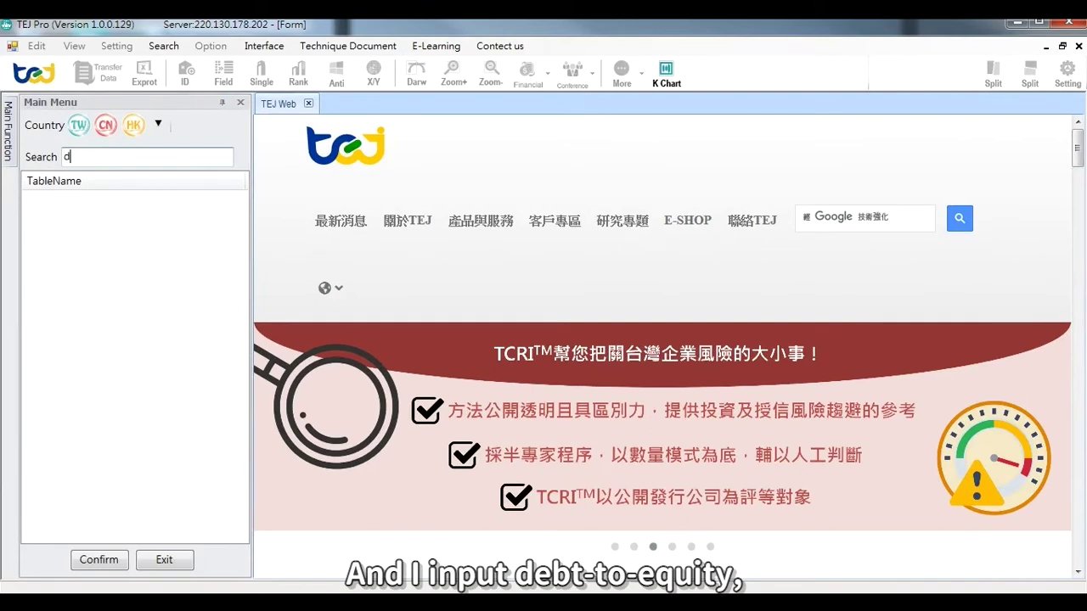
pyautogui.write('ebt-to-equity')
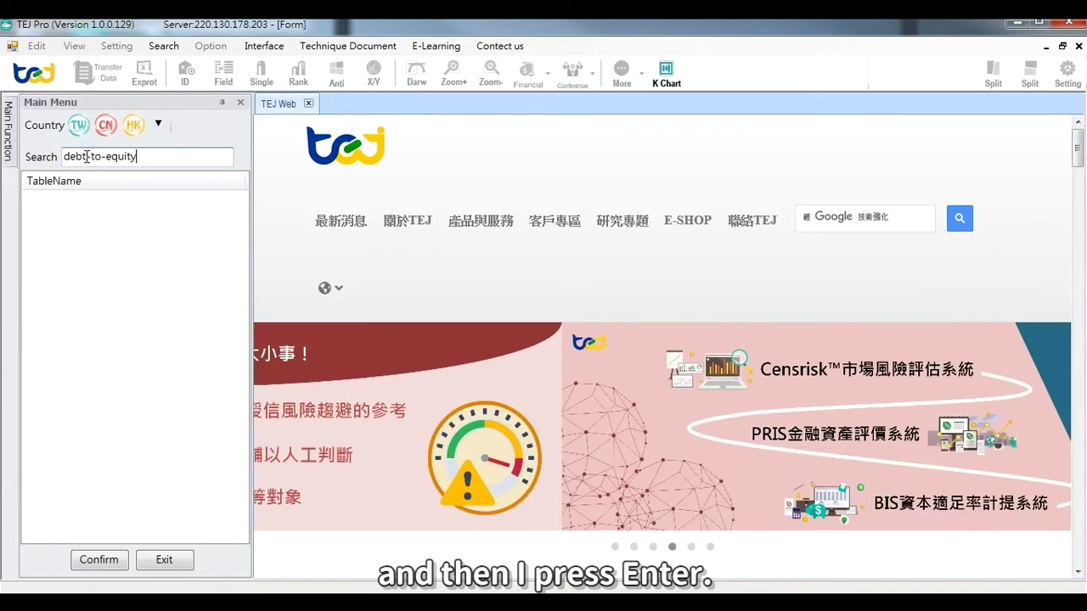
pyautogui.press('Return')
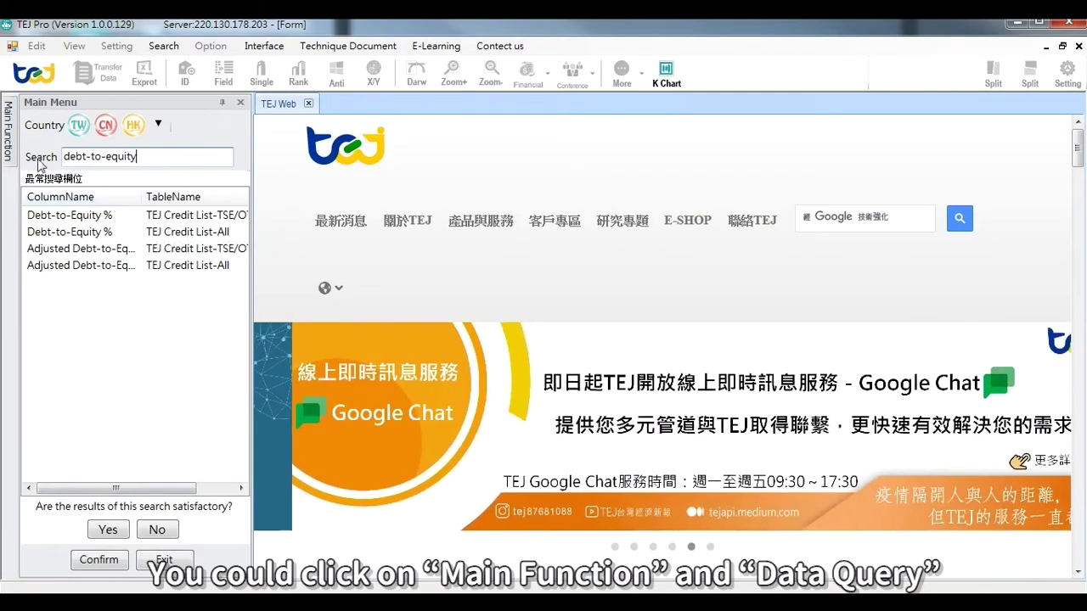
# - Switch to Data Query and repeat the debt-to-equity search there
pyautogui.click(8, 153)
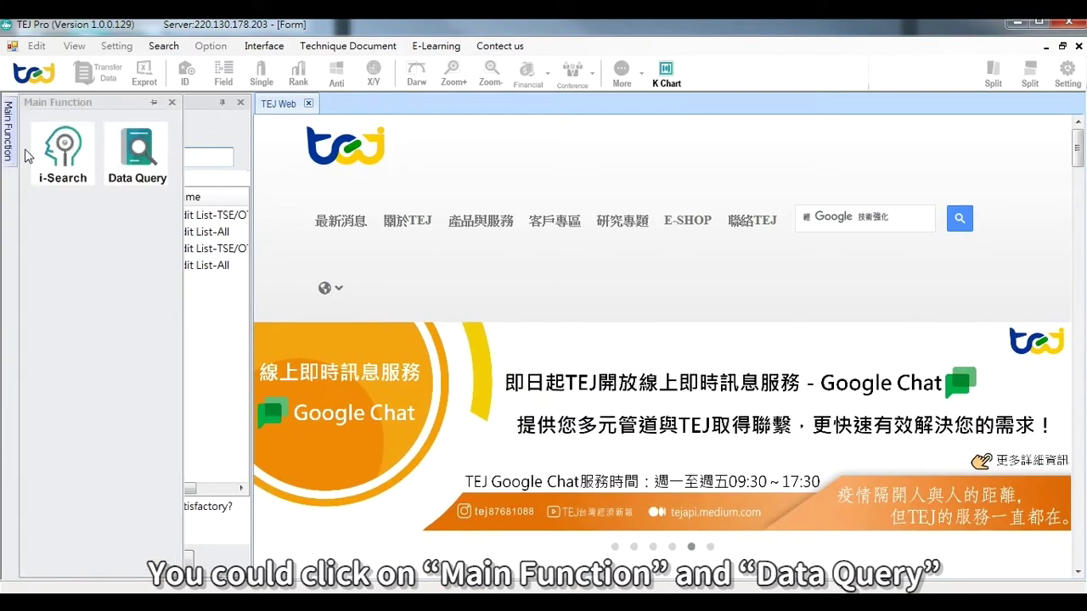
pyautogui.click(138, 170)
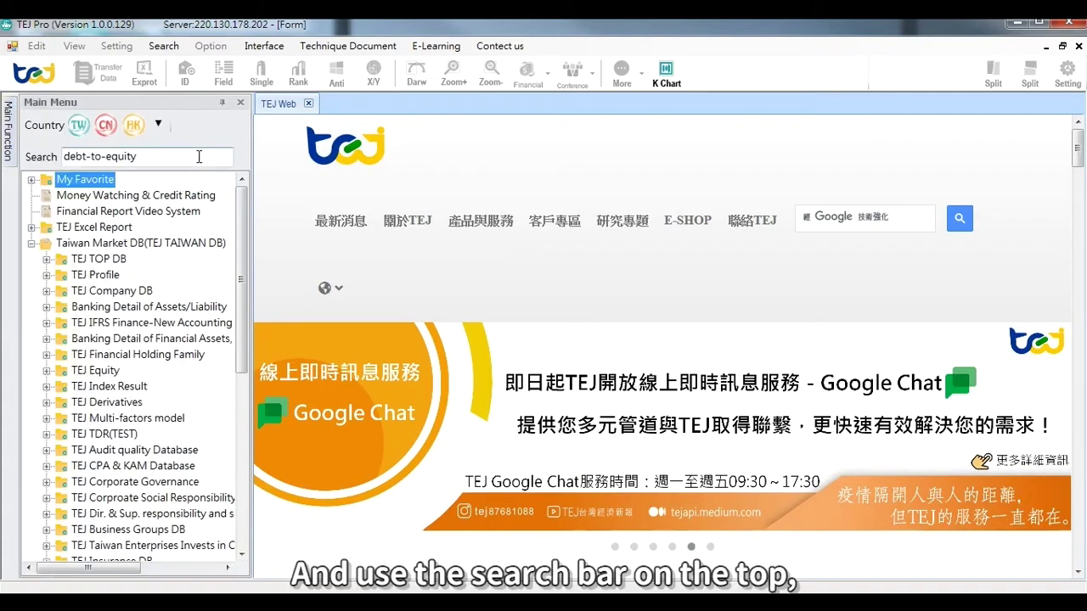
pyautogui.click(199, 156)
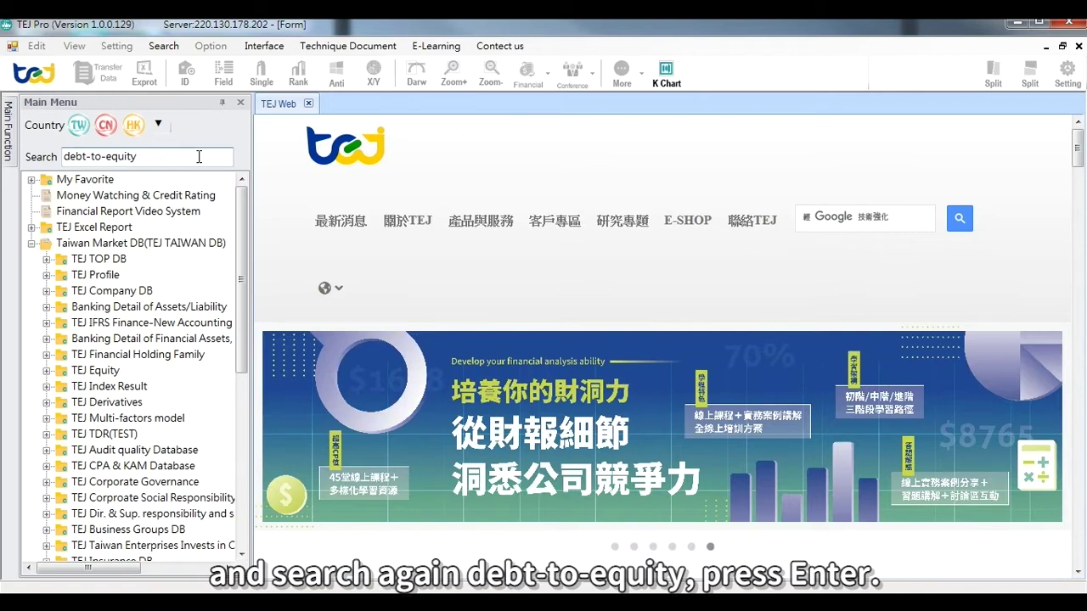
pyautogui.press('Return')
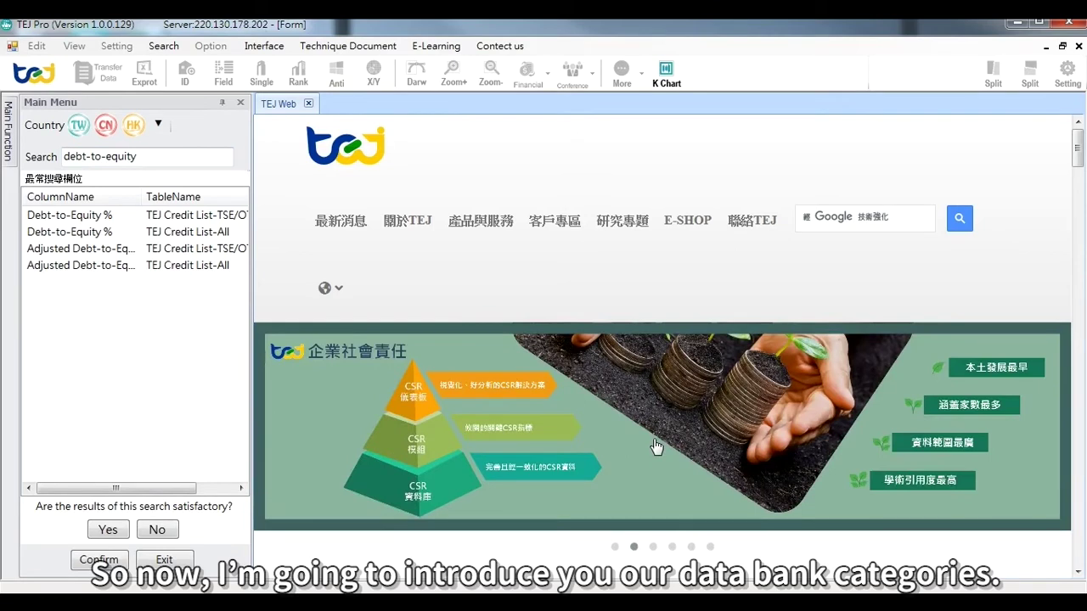
# - Return to the Data Query database tree and look at TEJ Profile, Company DB, IFRS Finance-New Accounting, Equity and Derivatives
pyautogui.click(10, 162)
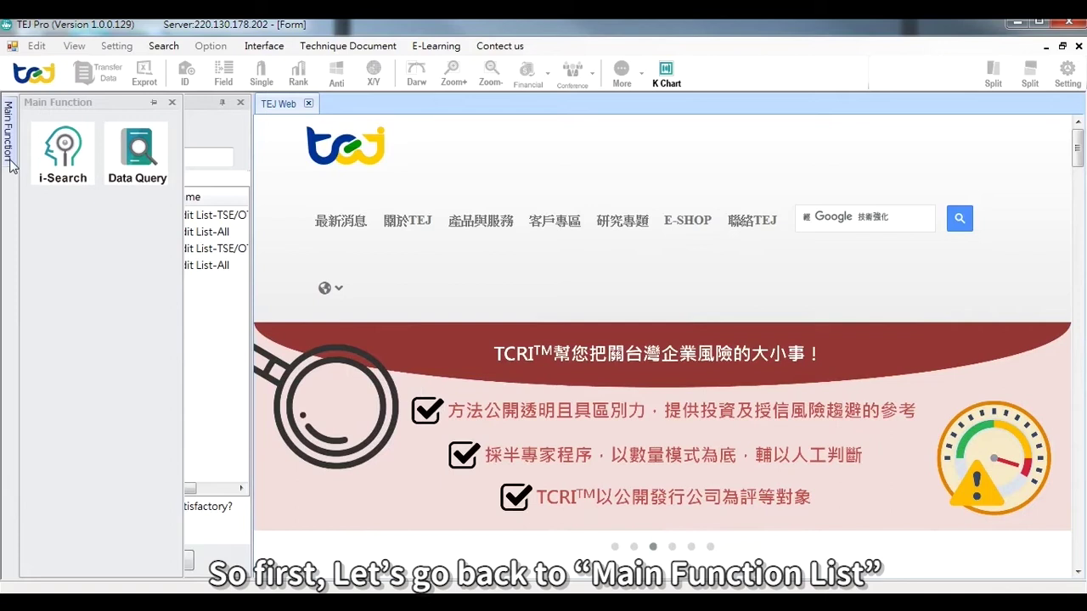
pyautogui.click(123, 166)
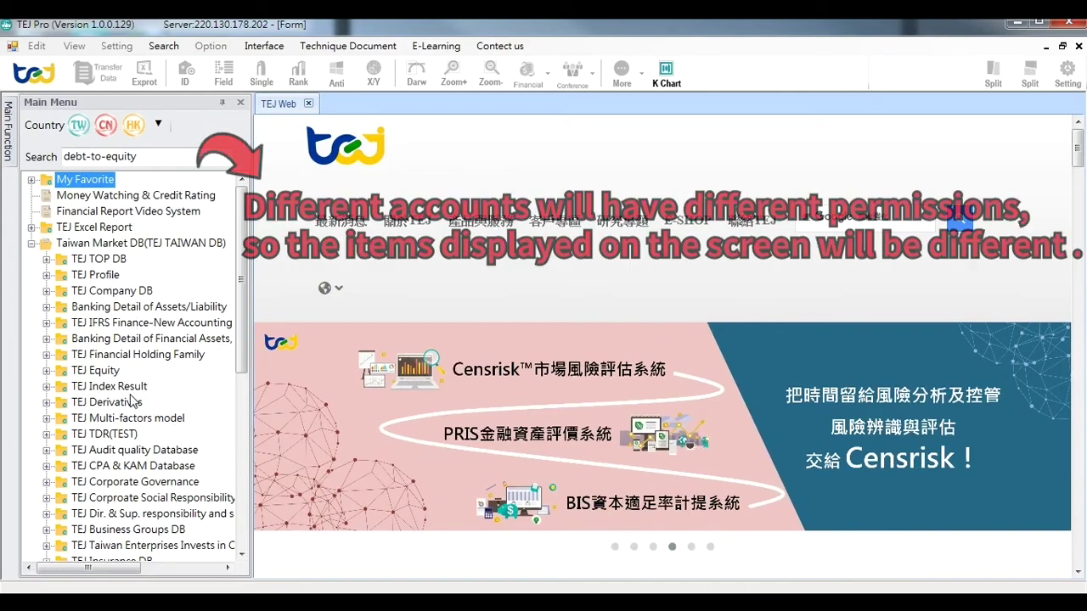
pyautogui.click(92, 280)
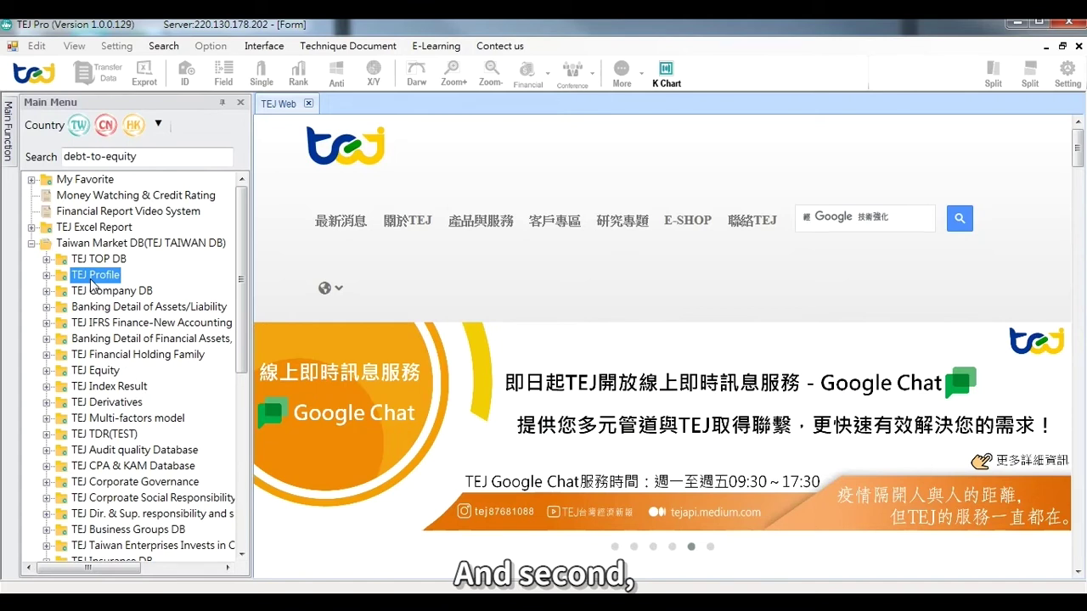
pyautogui.click(106, 294)
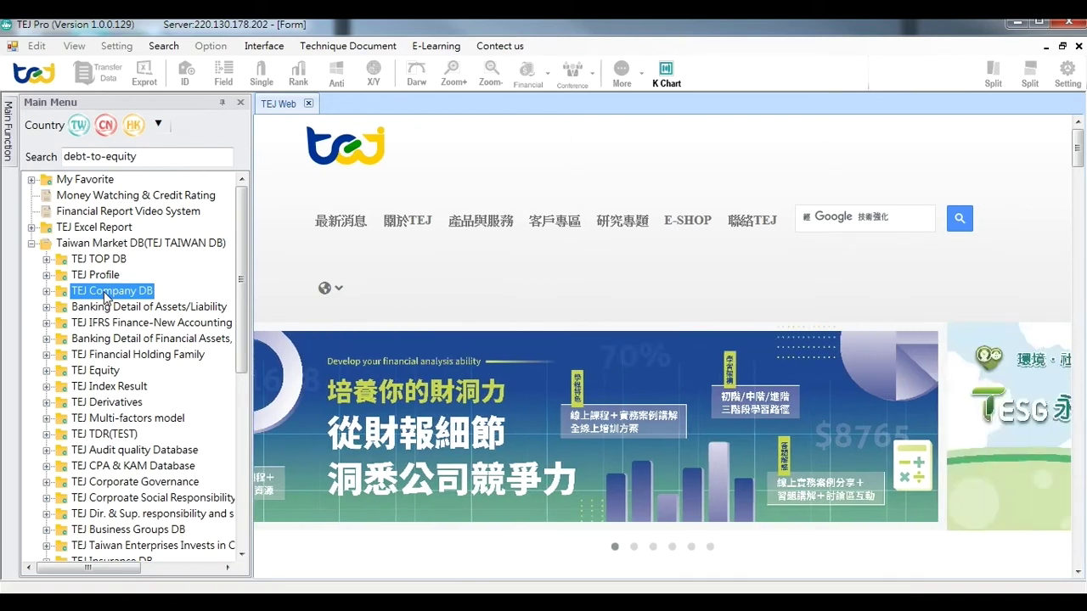
pyautogui.click(129, 328)
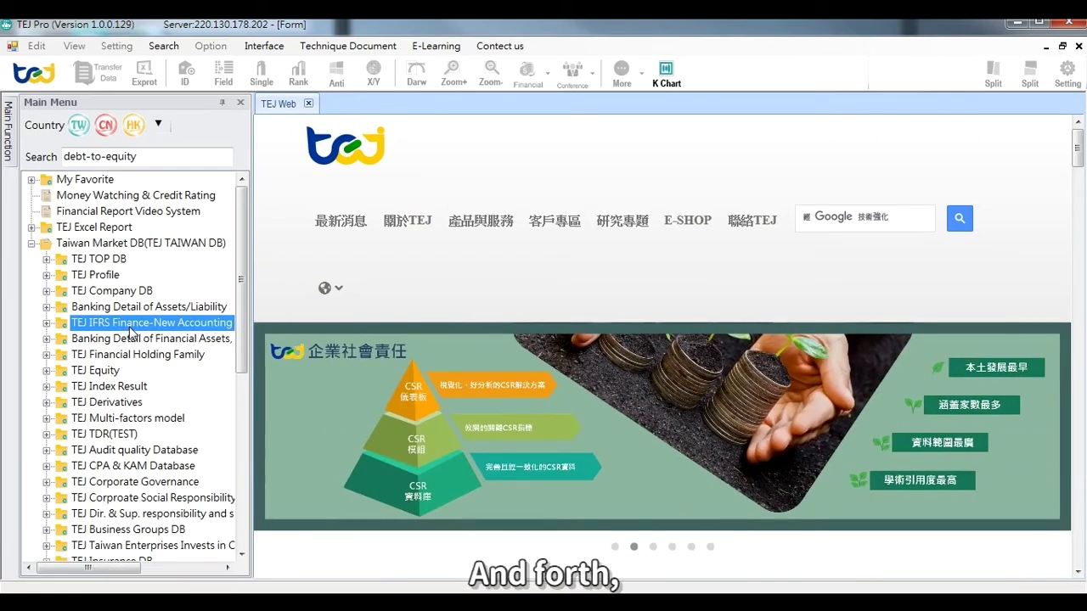
pyautogui.click(98, 374)
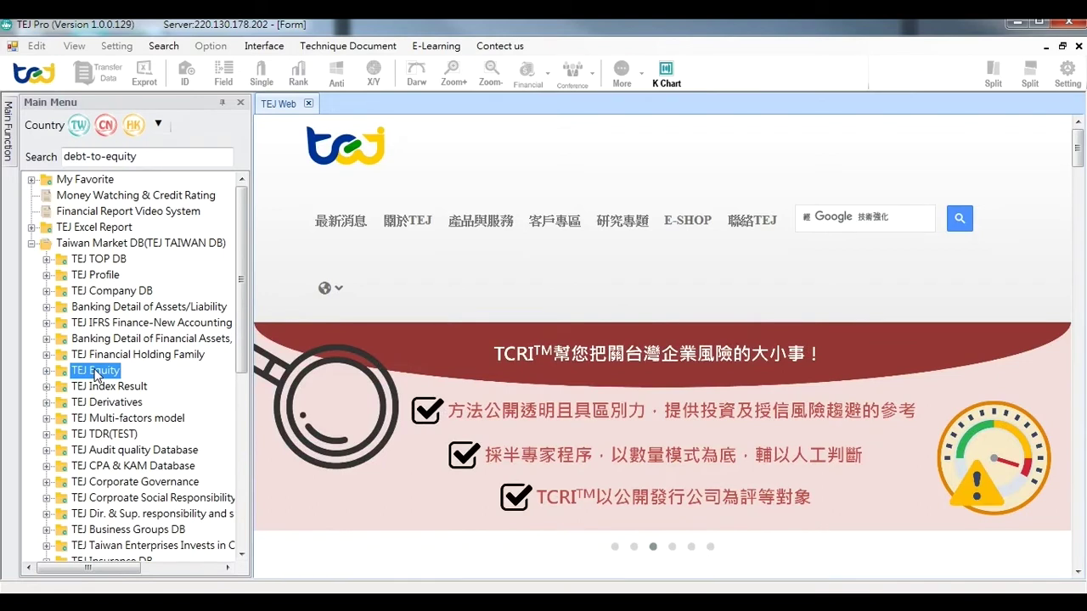
pyautogui.click(114, 402)
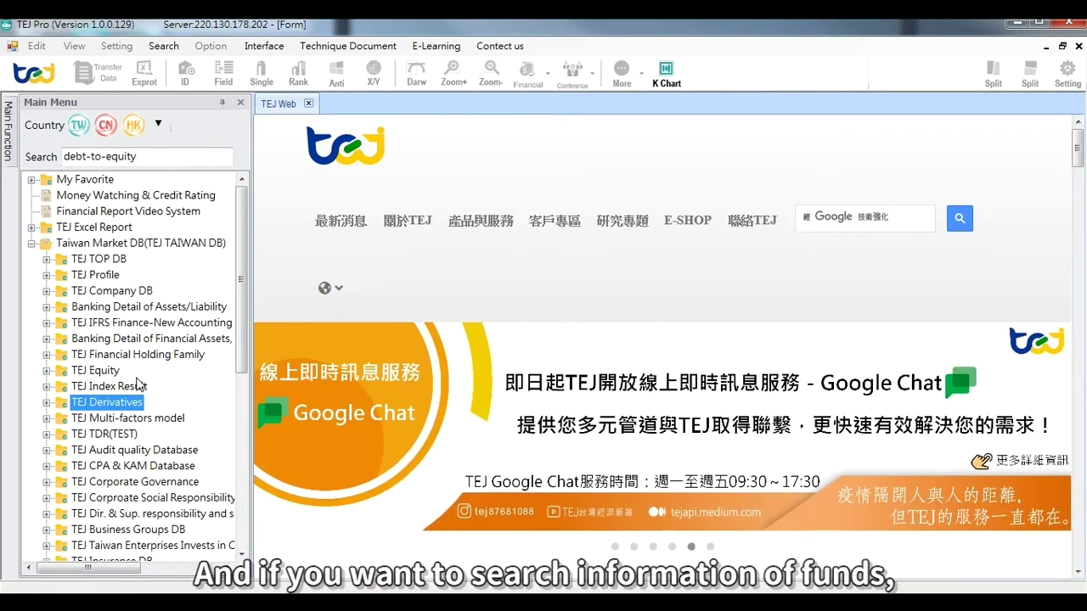
# - Look at the TEJ FUND DB, TEJ BOND DB and TEJ Corporate Governance categories in the Taiwan market databases
pyautogui.scroll(-1, 239, 359)
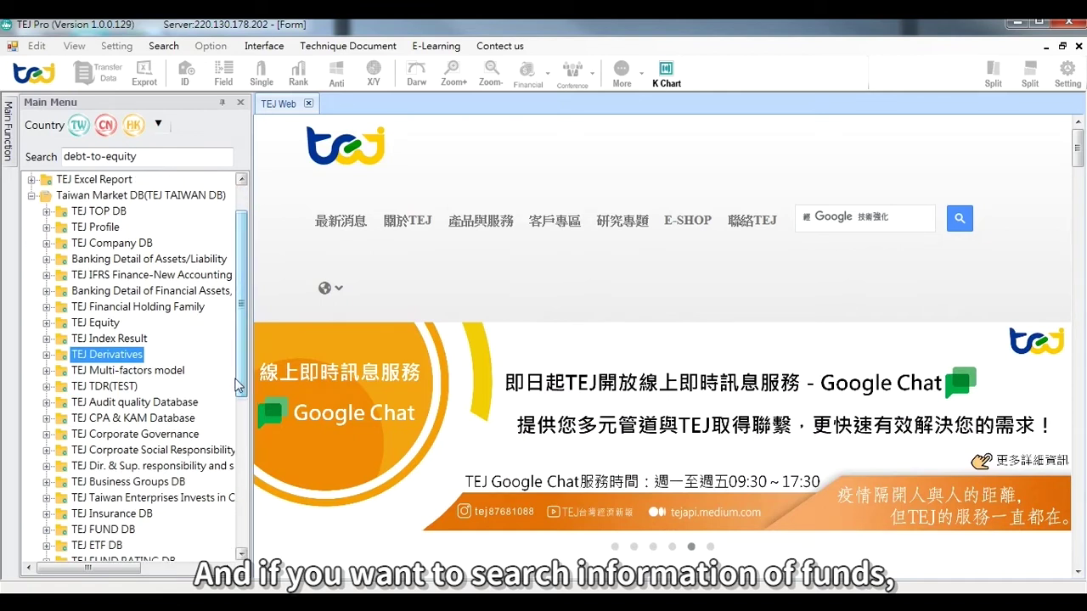
pyautogui.click(110, 531)
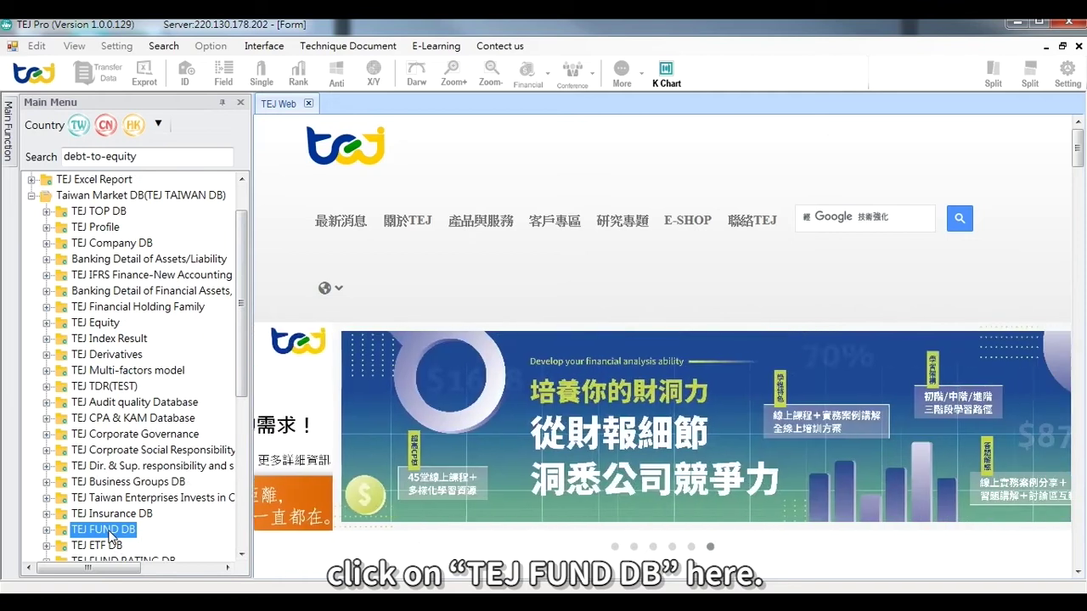
pyautogui.moveTo(242, 388); pyautogui.dragTo(242, 422)
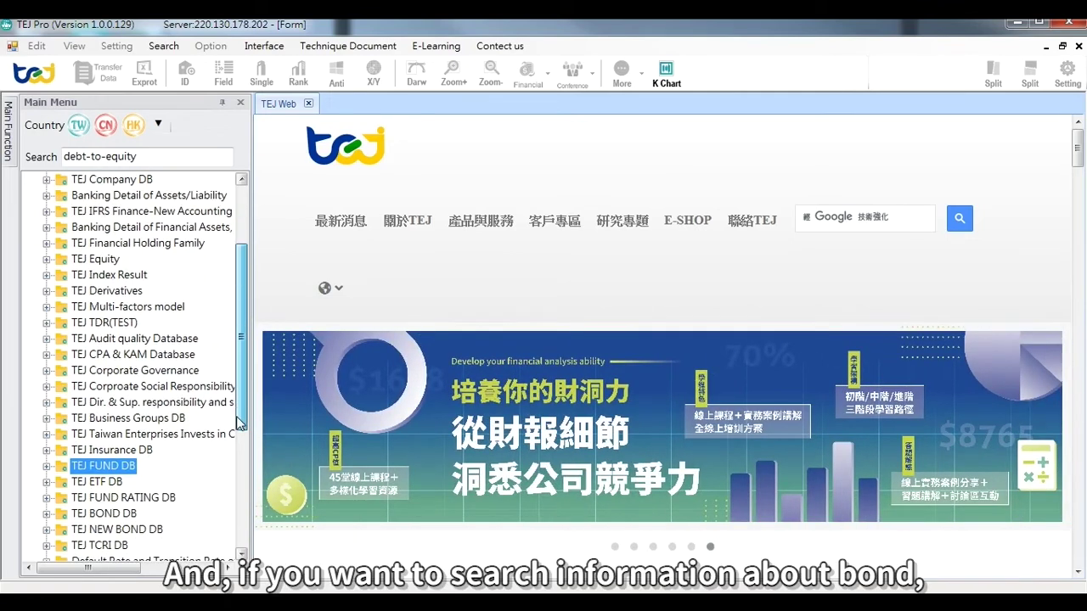
pyautogui.click(116, 514)
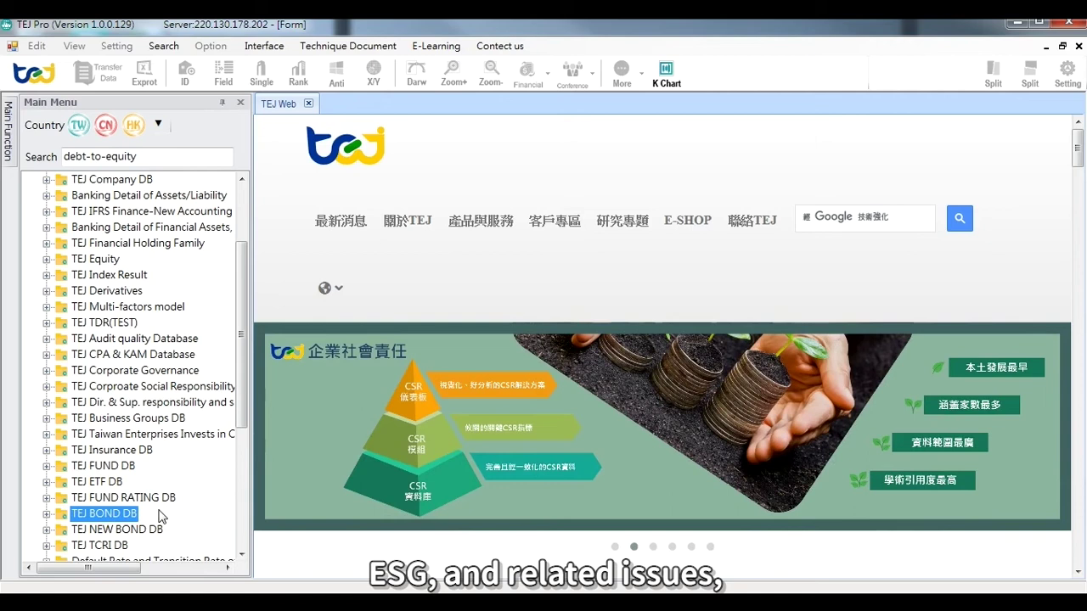
pyautogui.click(146, 372)
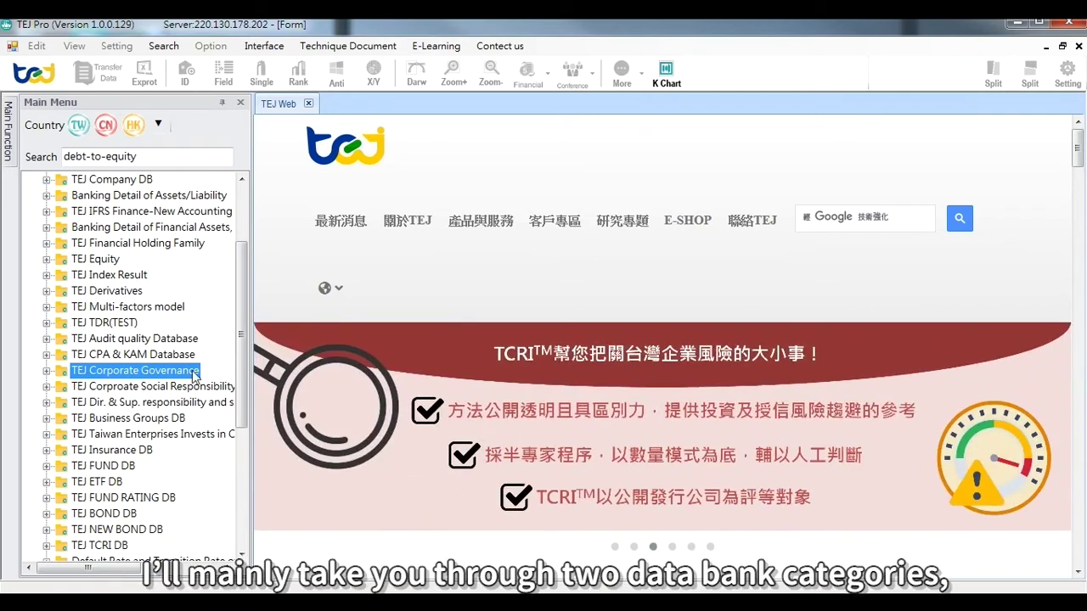
# - Point out TEJ Company DB and TEJ IFRS Finance-New Accounting in the database tree
pyautogui.moveTo(237, 360); pyautogui.dragTo(242, 283)
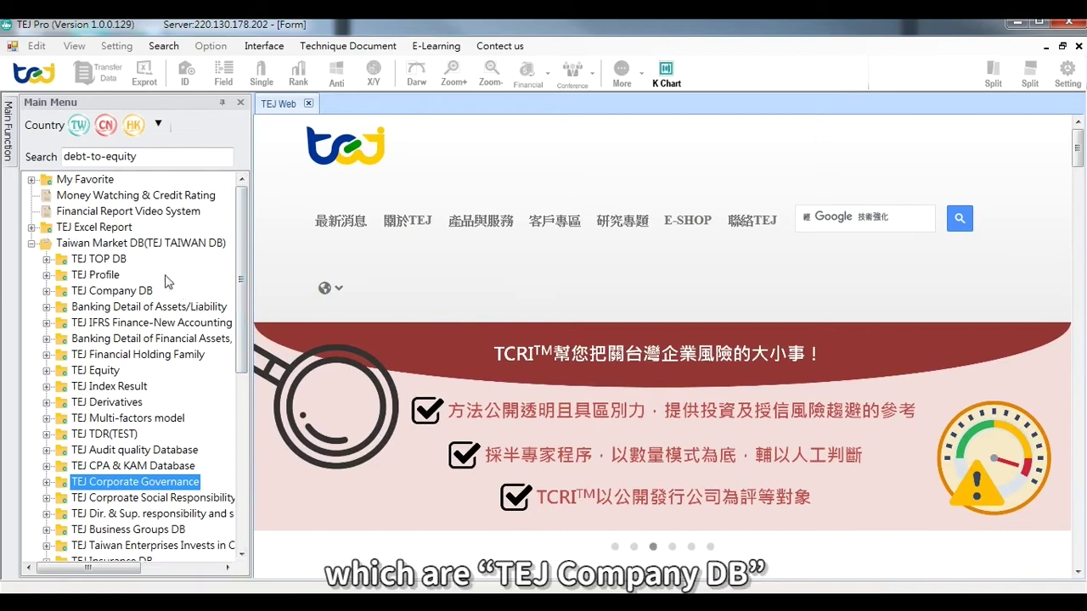
pyautogui.click(133, 292)
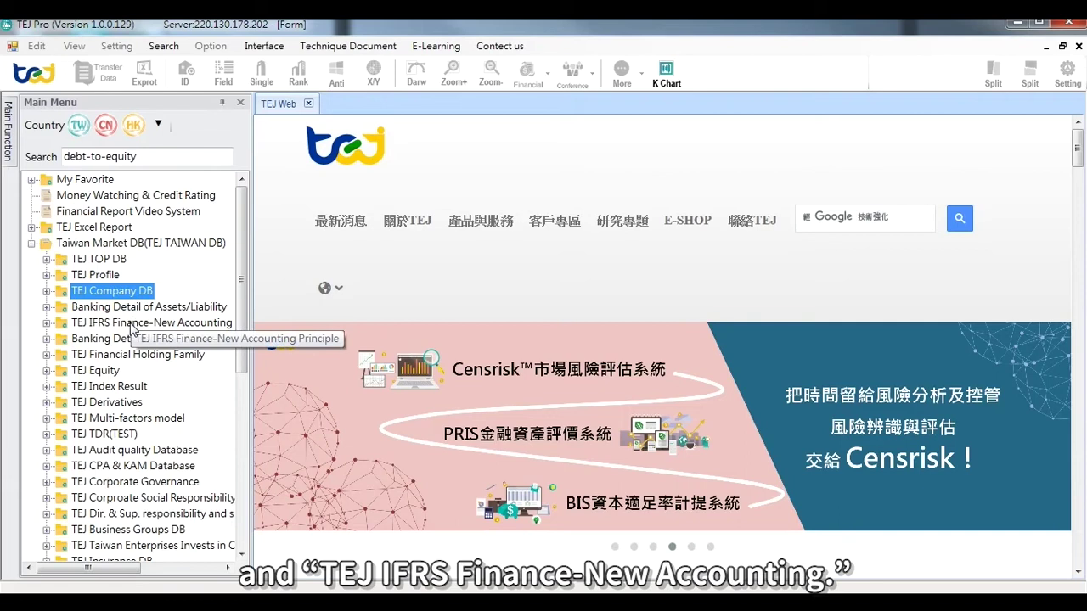
pyautogui.click(133, 324)
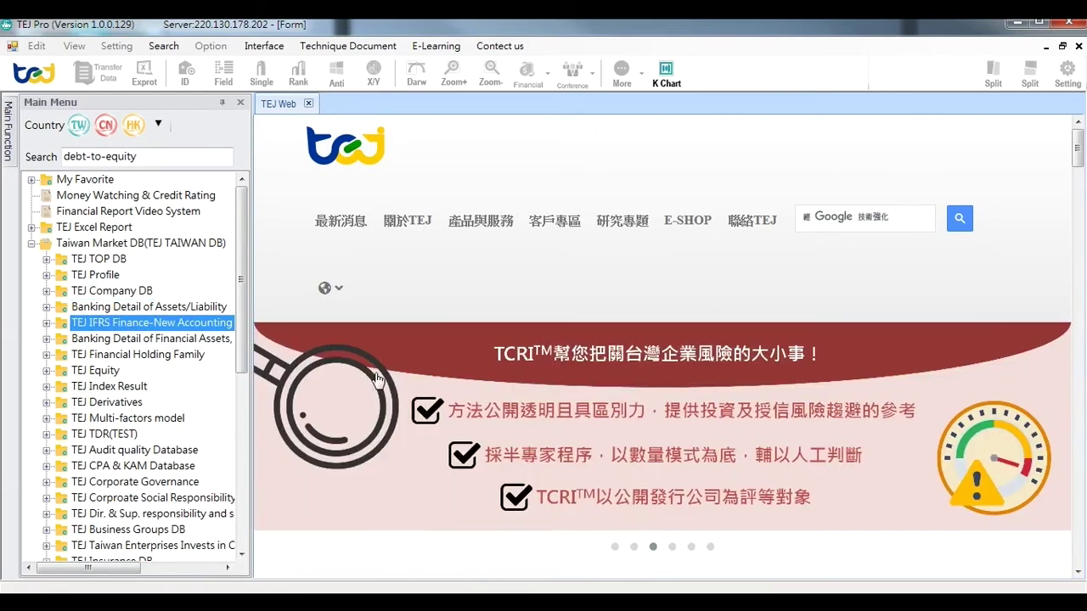
# - Expand TEJ Company DB and open its Monthly Sales & Earnings(Consolidated) table
pyautogui.click(92, 295)
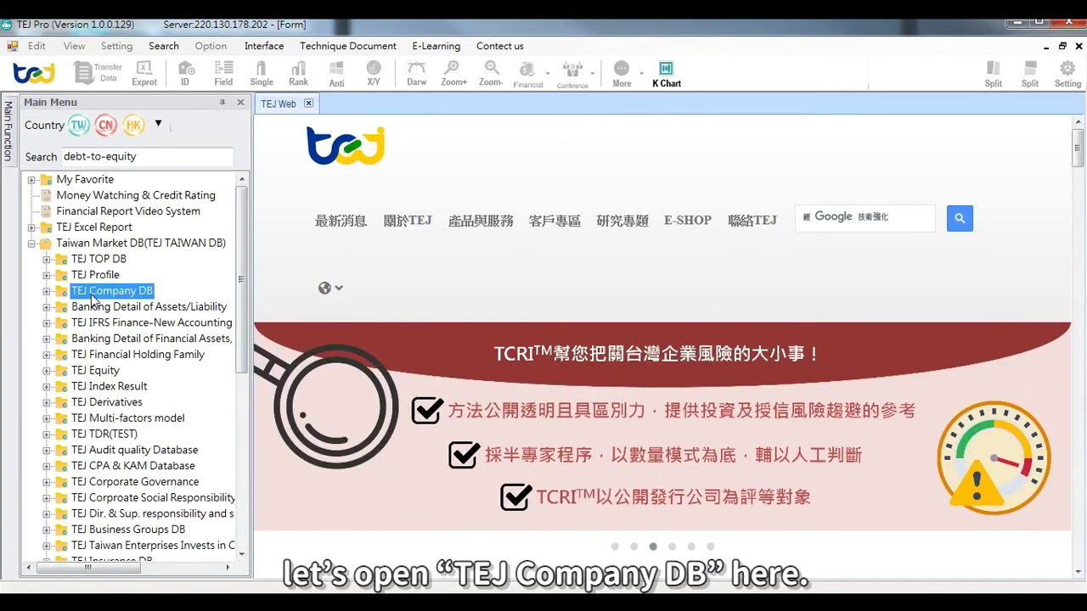
pyautogui.click(47, 291)
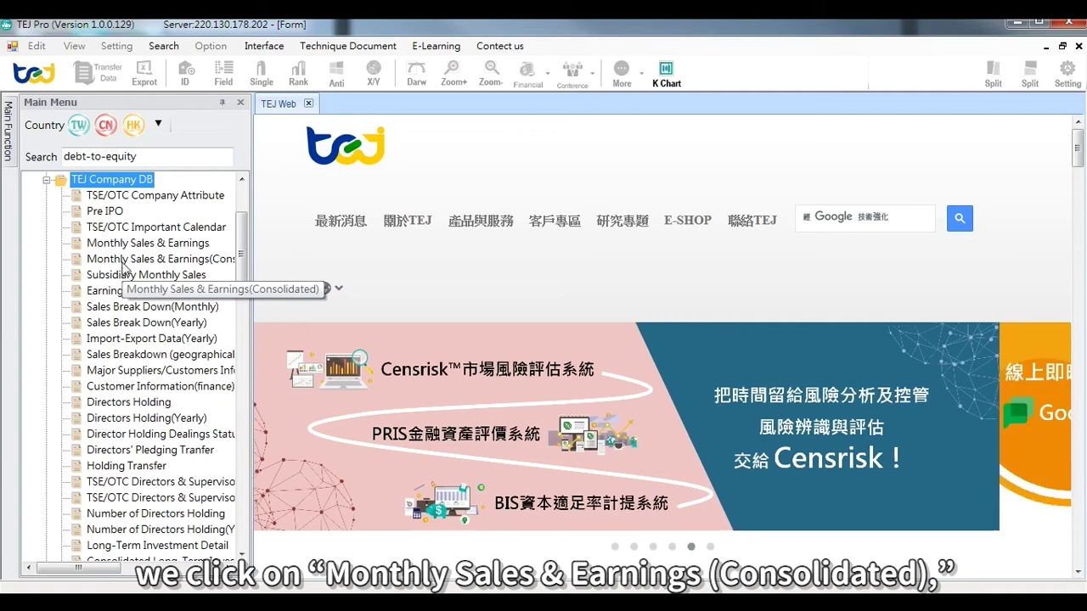
pyautogui.doubleClick(124, 268)
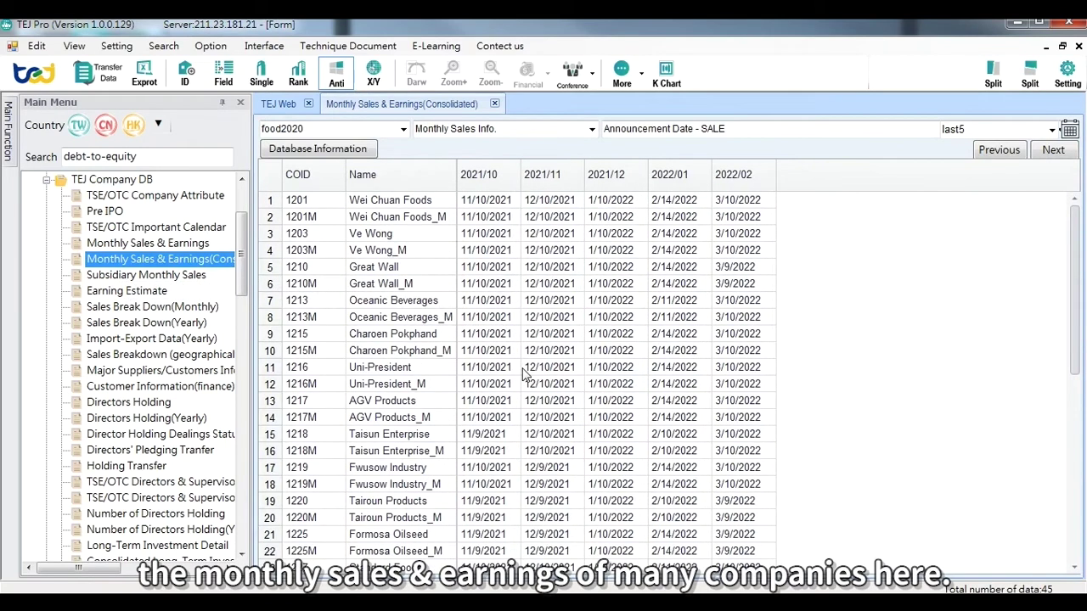
# - Sort the companies by name in descending order and switch the table to the single company view
pyautogui.click(386, 176)
pyautogui.click(386, 176)
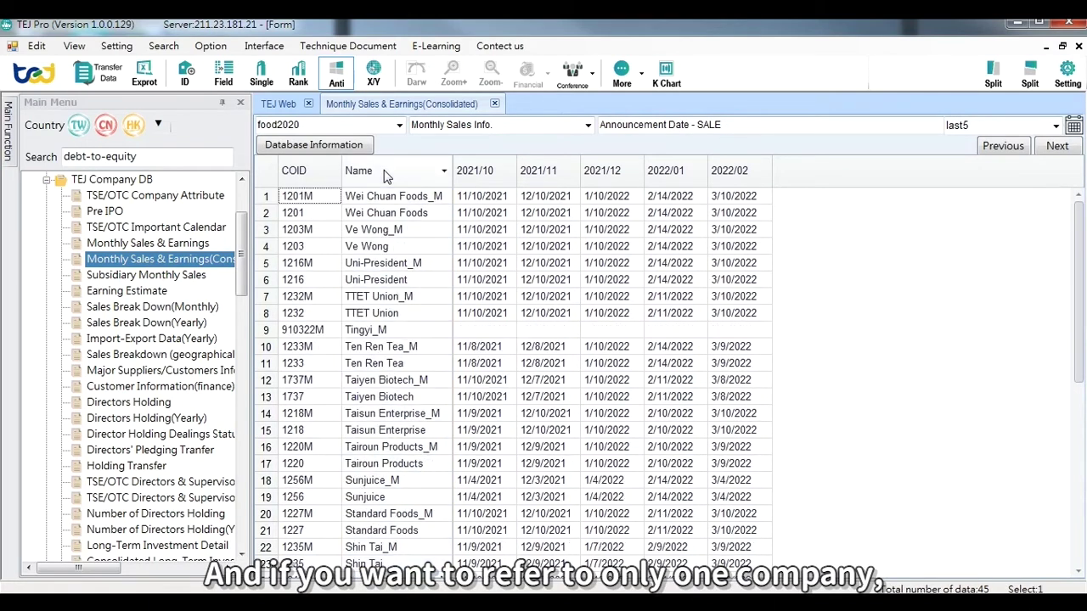
pyautogui.click(265, 75)
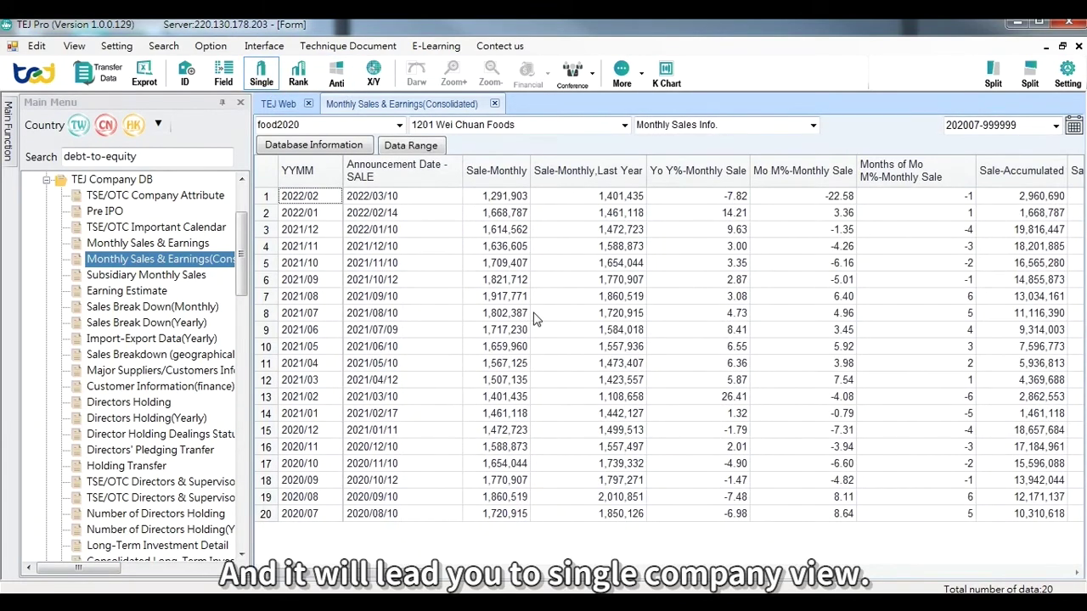
# - Look up TSMC in the company selector and show the monthly sales of 2330 TSMC
pyautogui.click(530, 130)
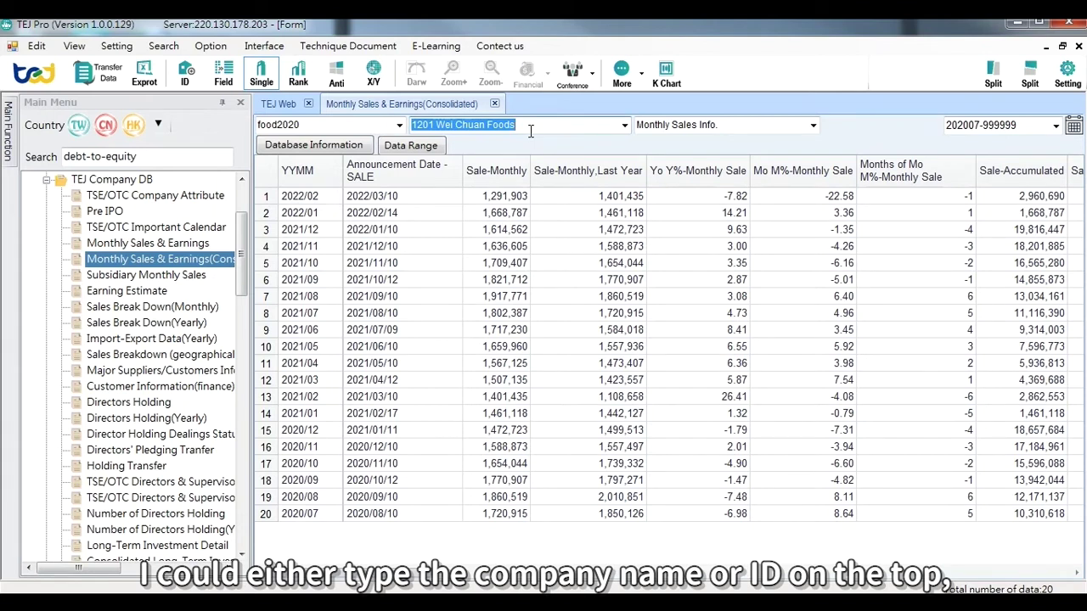
pyautogui.write('T')
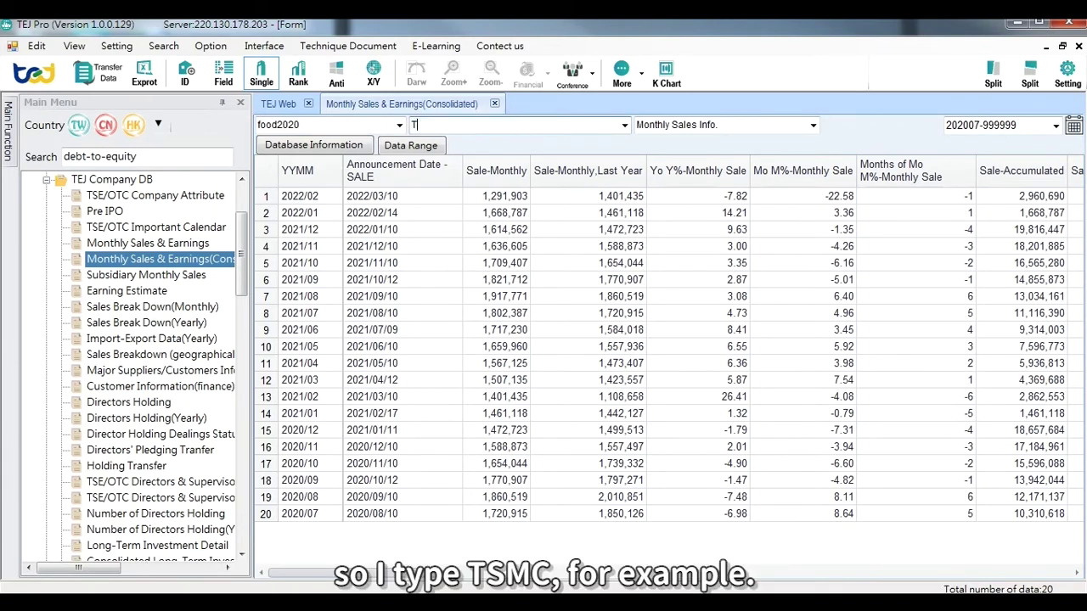
pyautogui.write('SMC')
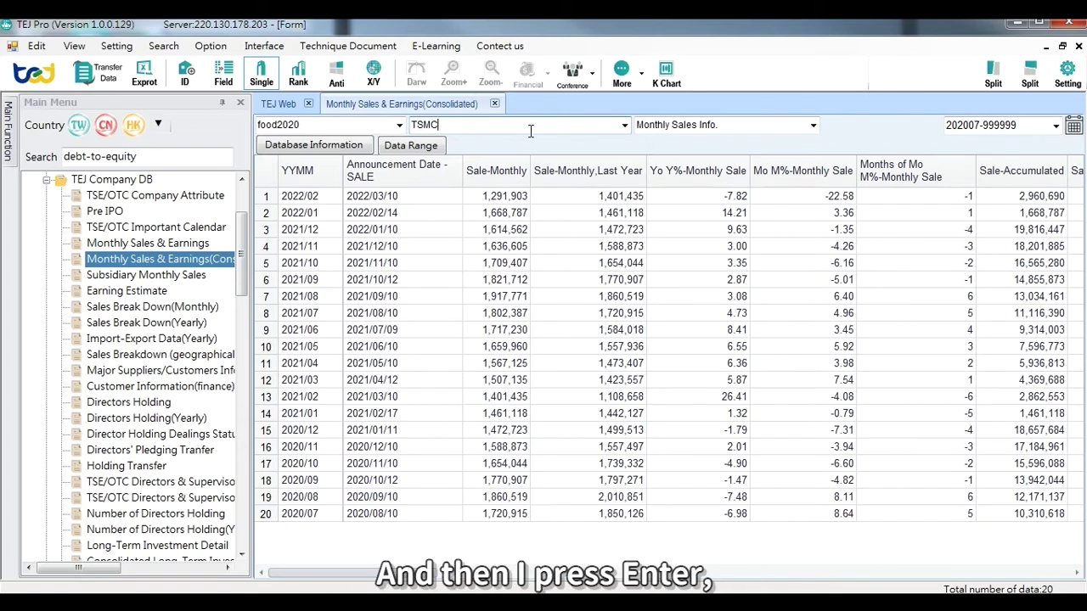
pyautogui.press('Return')
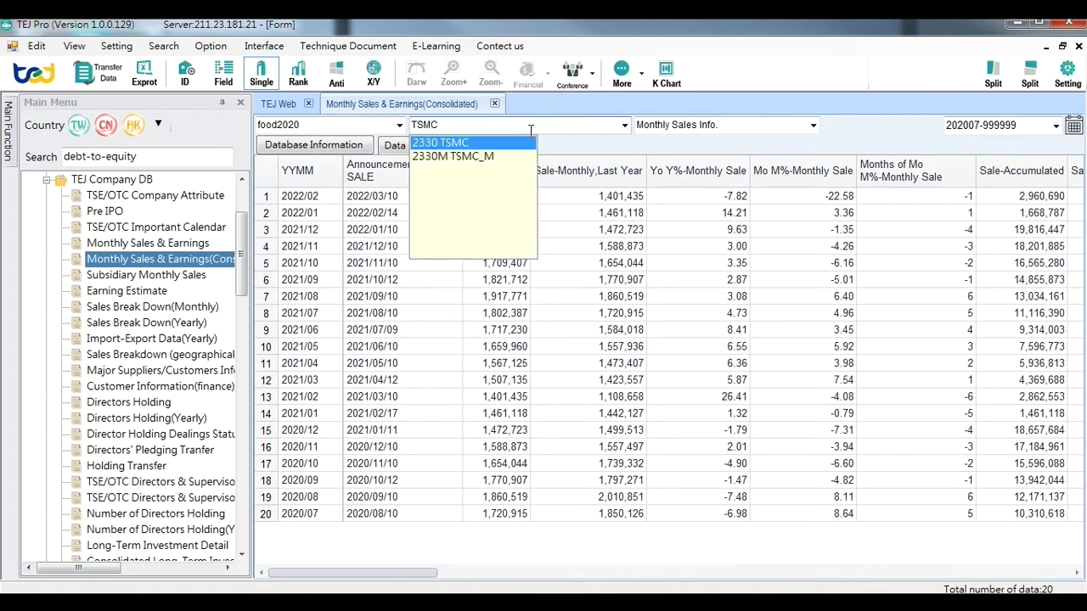
pyautogui.click(518, 145)
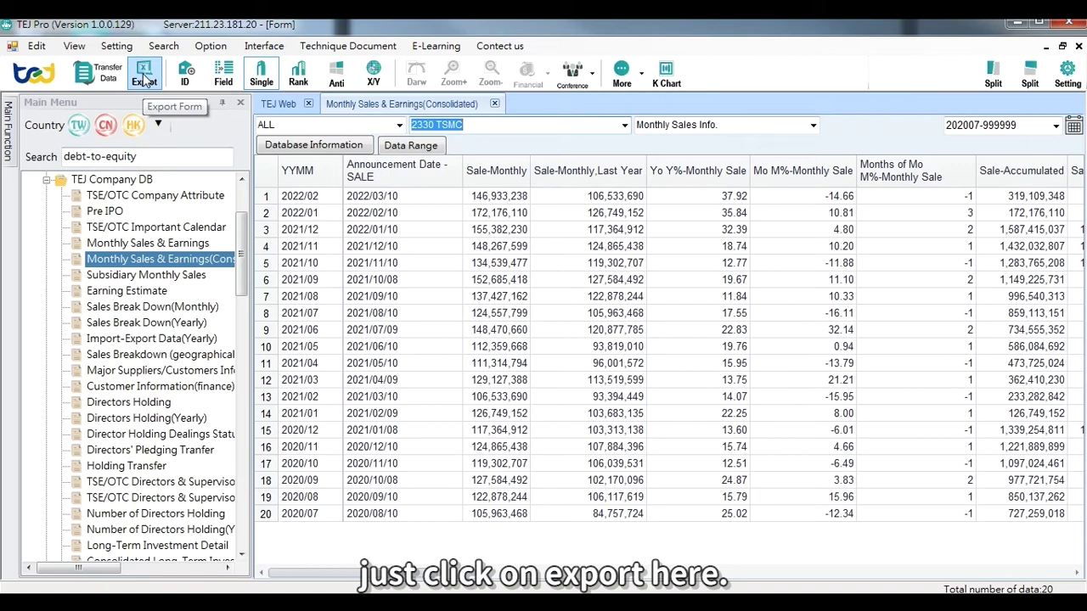
# - Export the TSMC monthly sales table to Excel, look through the exported sheet and return to TEJ Pro
pyautogui.click(145, 79)
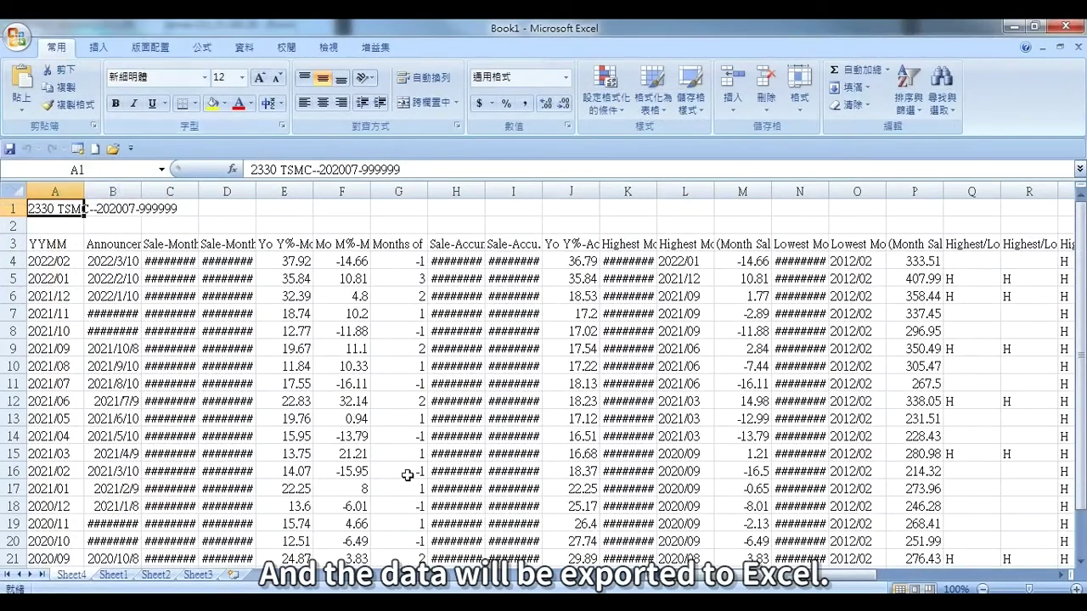
pyautogui.scroll(-4, 371, 424)
pyautogui.scroll(4, 371, 425)
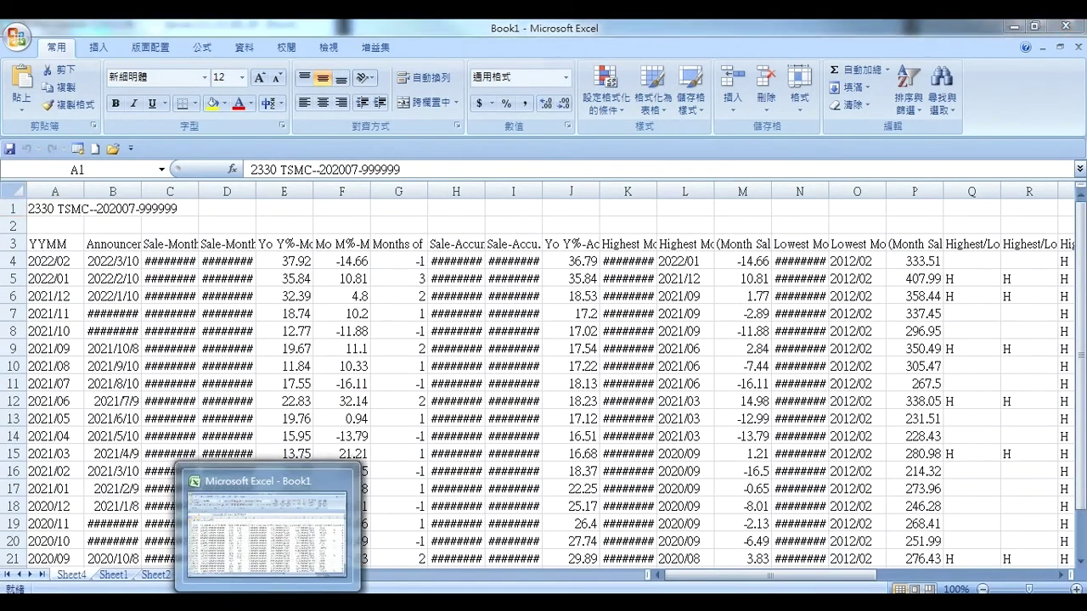
pyautogui.click(269, 605)
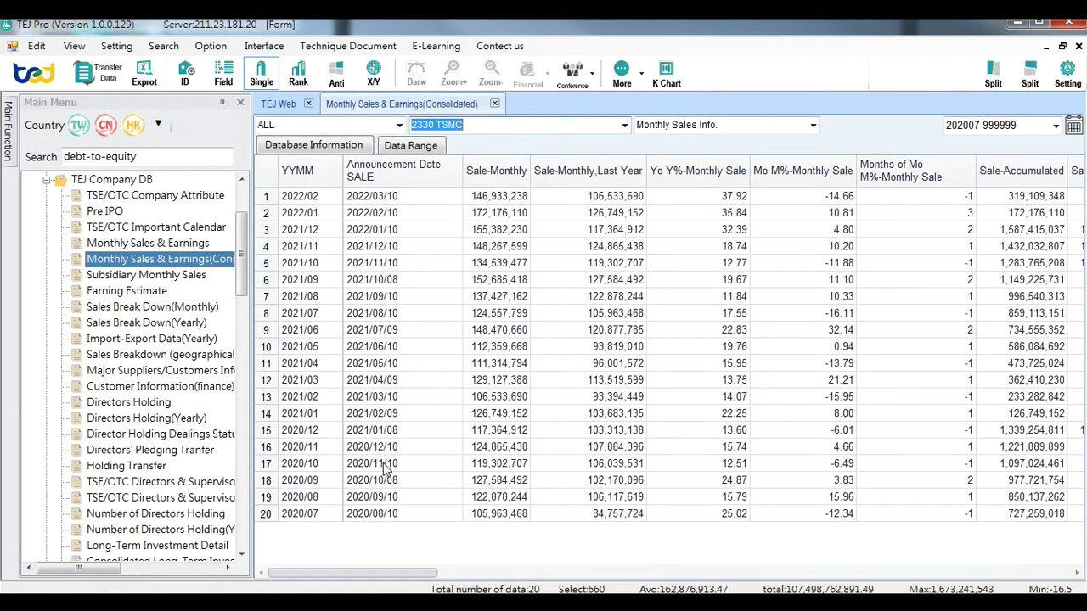
# - Switch the table through the Rank view to the single-attribute Anti view and swap its rows and columns with X/Y conversion
pyautogui.click(297, 77)
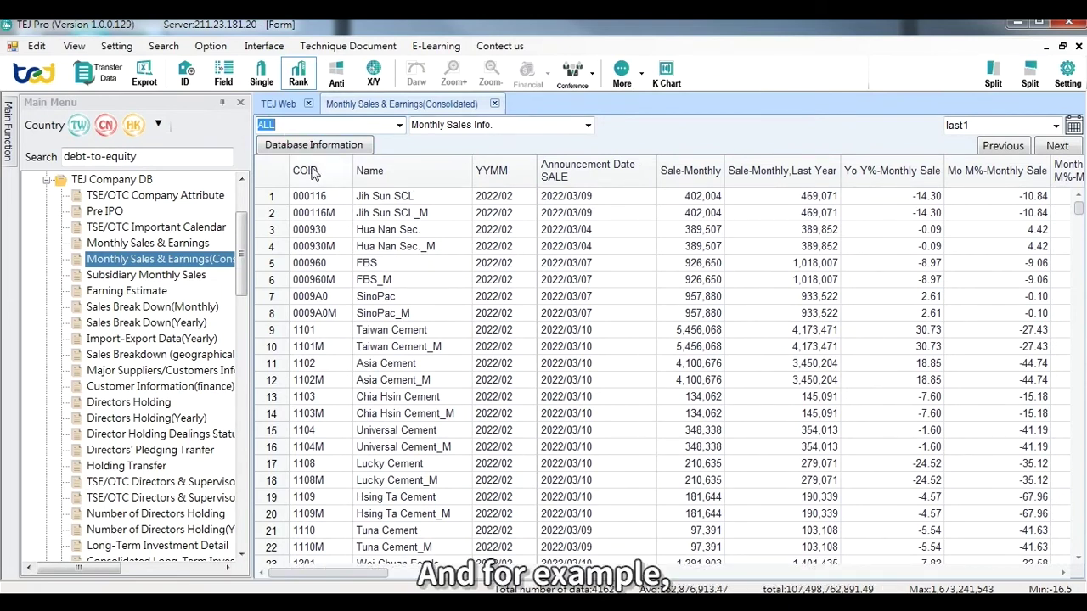
pyautogui.click(338, 81)
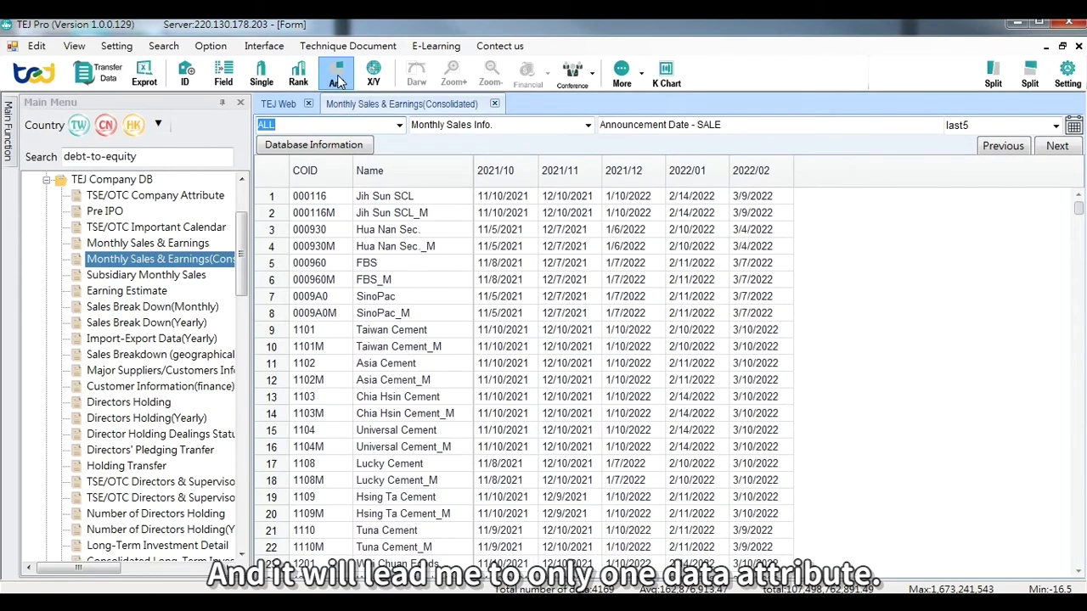
pyautogui.click(787, 128)
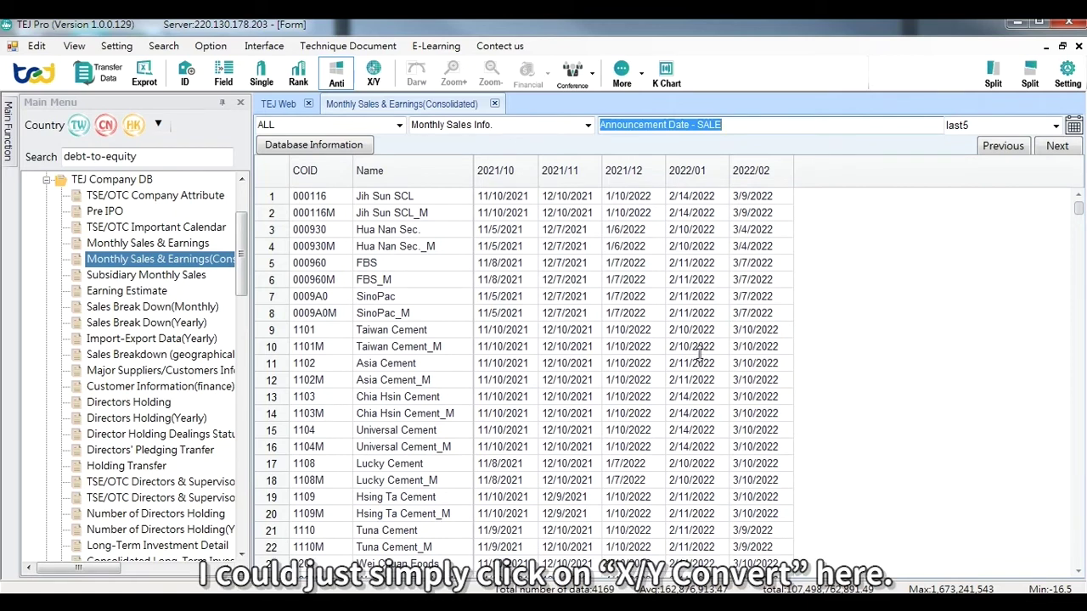
pyautogui.click(374, 78)
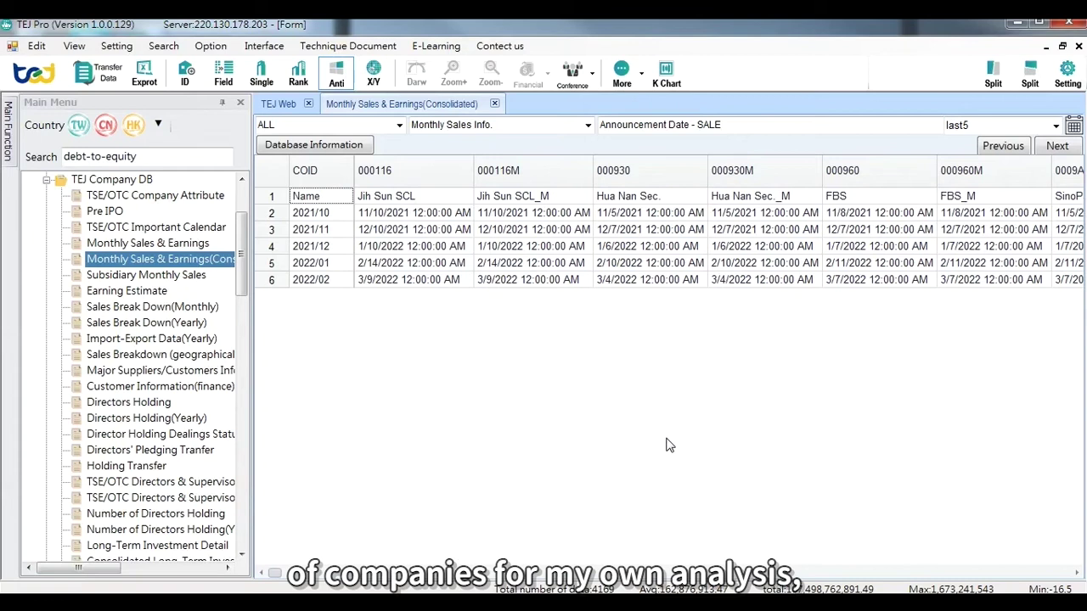
# - Clear the selected companies in the ID group settings and add all companies of the TSEC Foods category
pyautogui.click(188, 74)
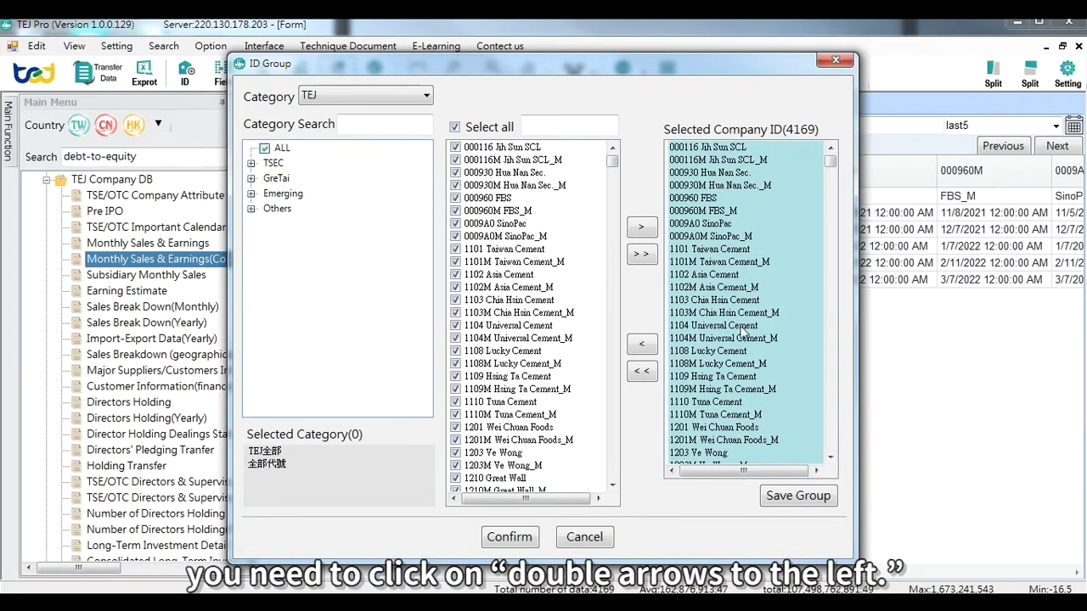
pyautogui.click(642, 374)
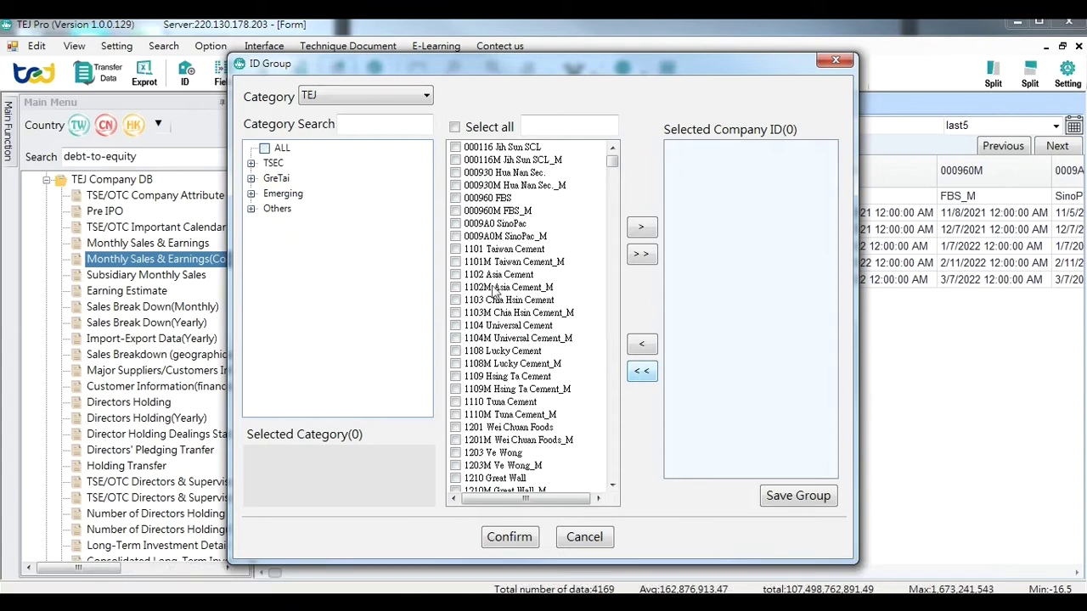
pyautogui.click(252, 164)
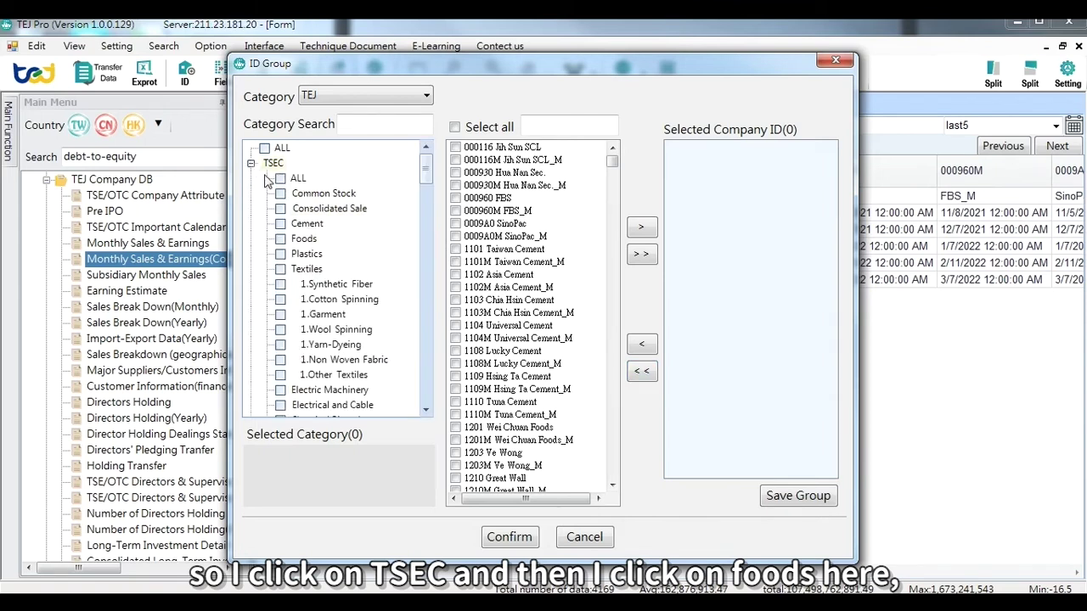
pyautogui.click(304, 239)
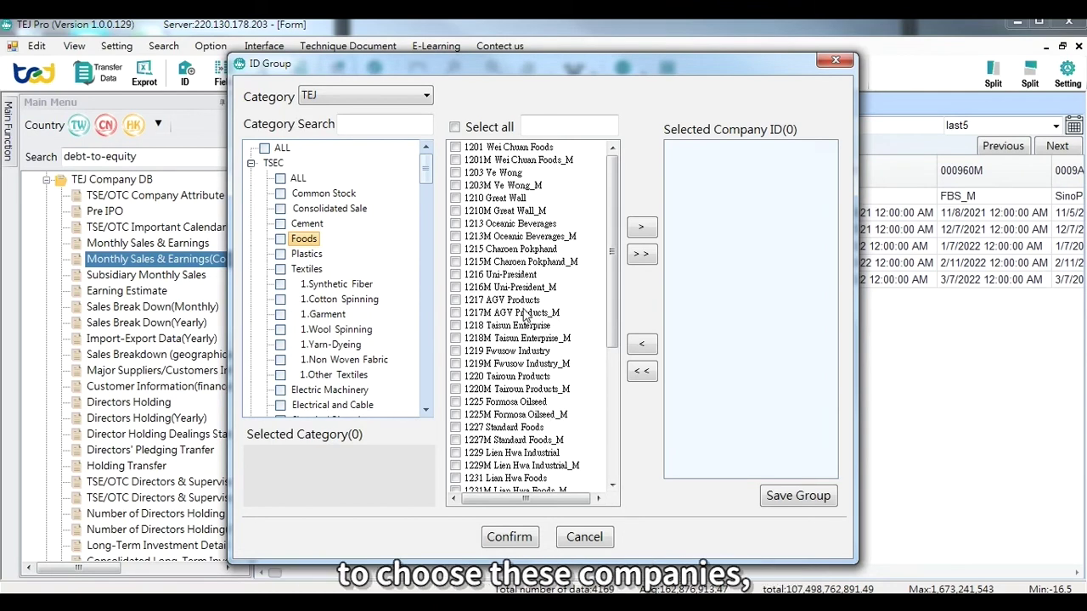
pyautogui.click(644, 256)
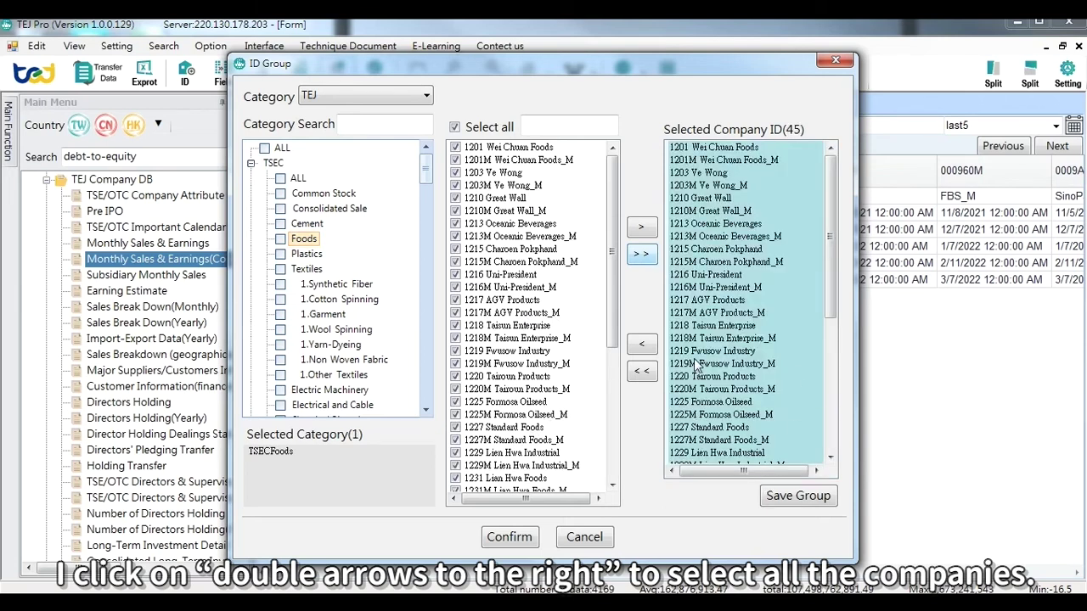
# - Save the selected food companies as an ID group named Group1 and apply it to the table
pyautogui.click(793, 499)
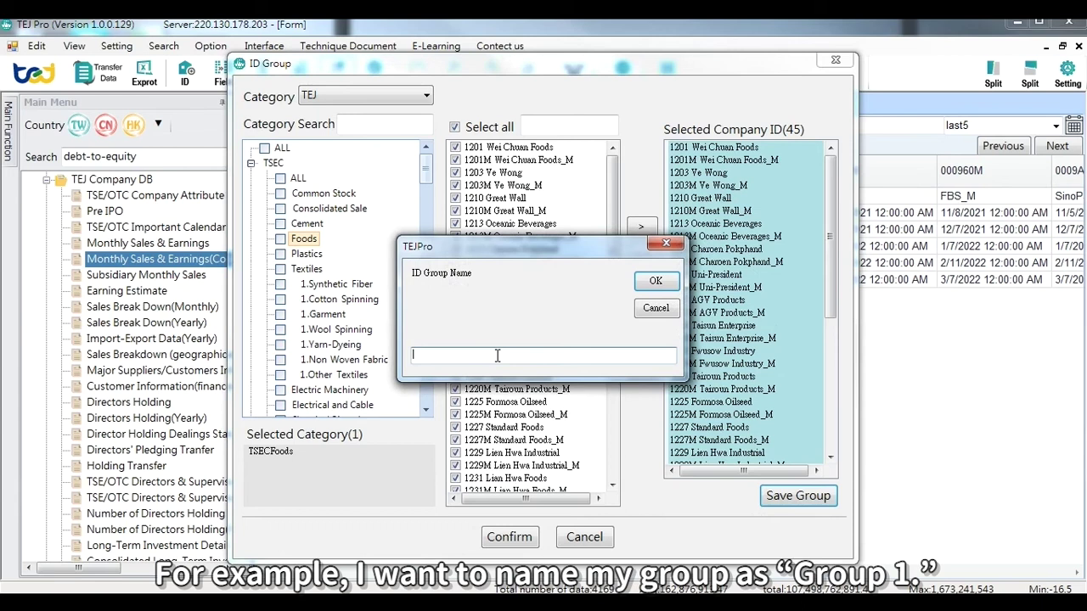
pyautogui.write('Group1')
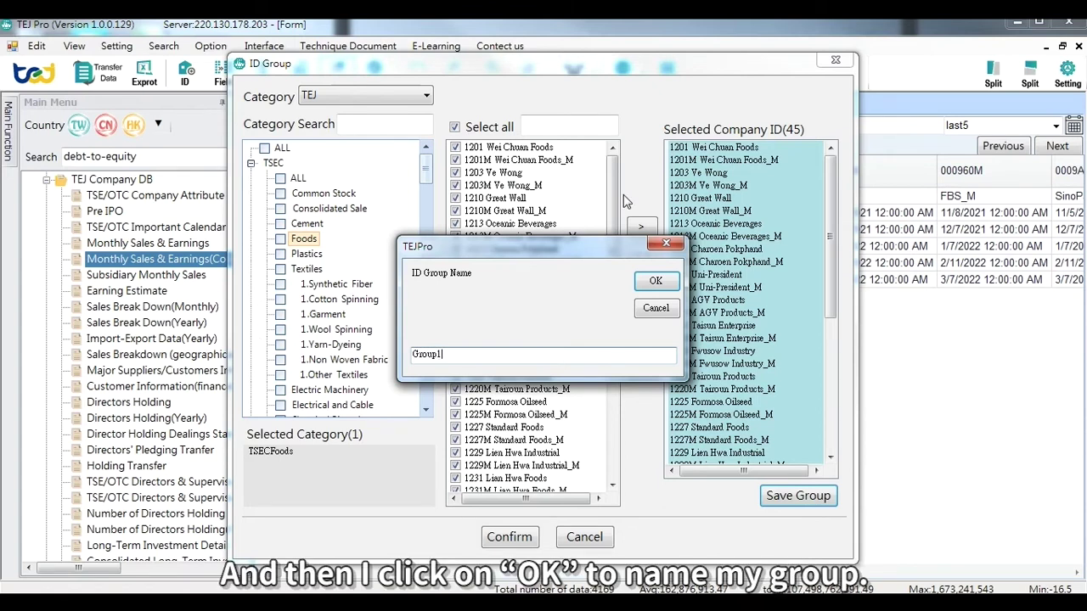
pyautogui.click(656, 281)
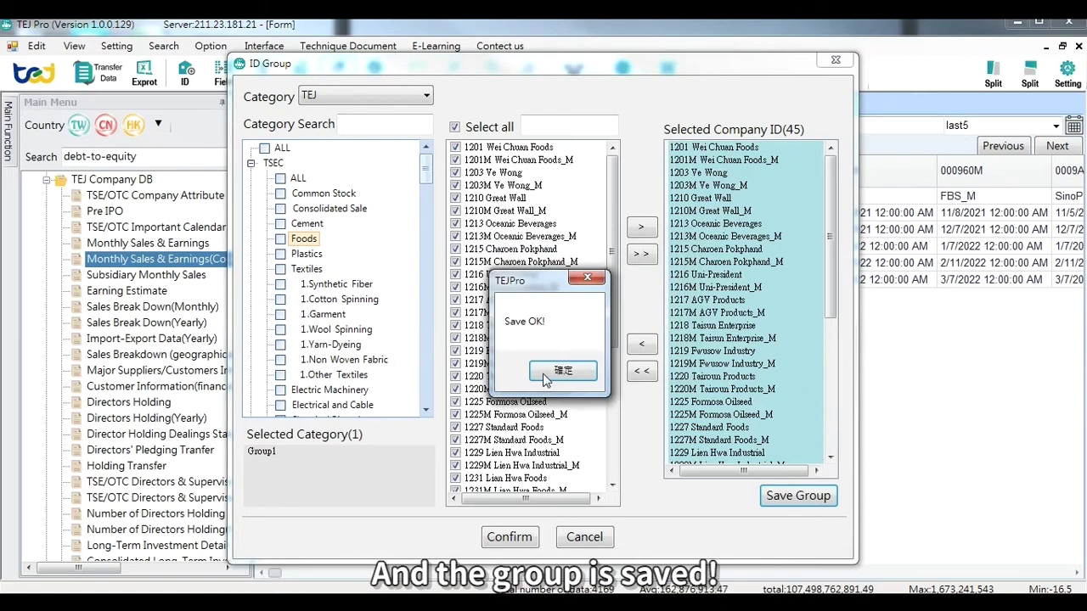
pyautogui.click(544, 375)
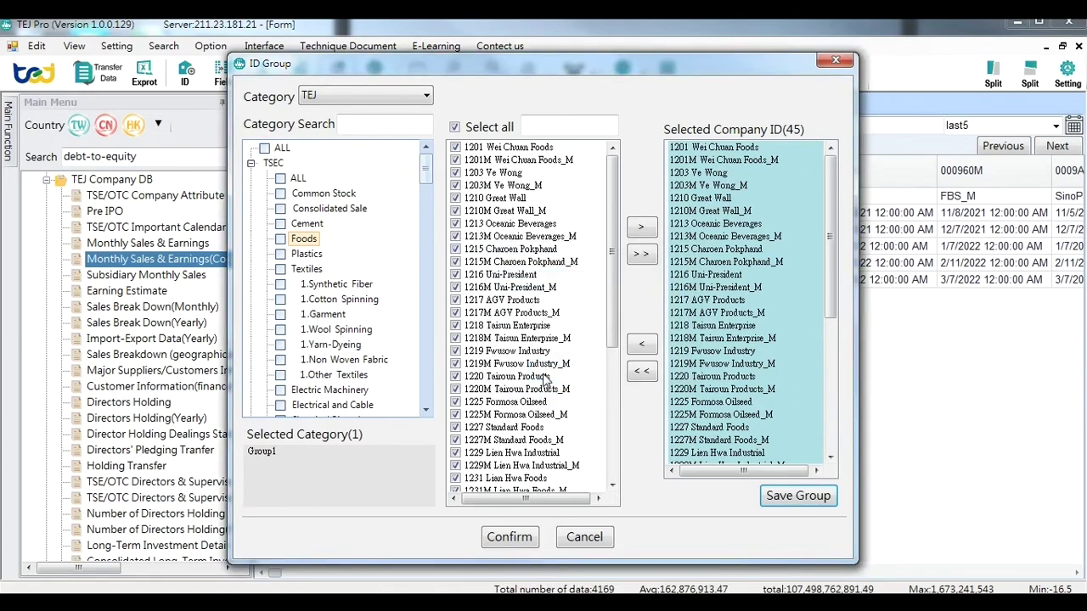
pyautogui.click(515, 539)
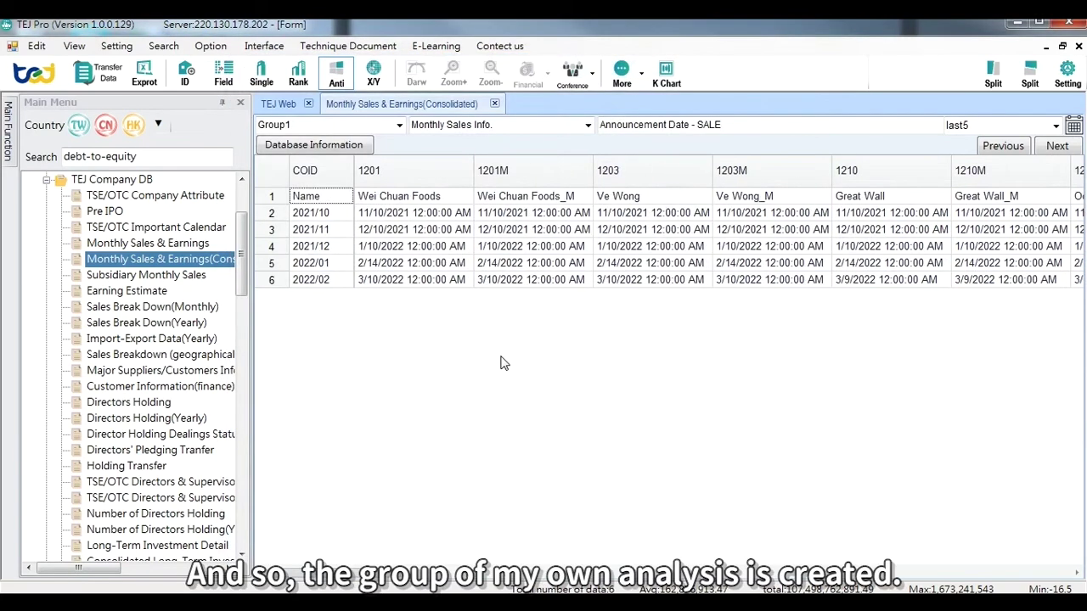
pyautogui.click(345, 124)
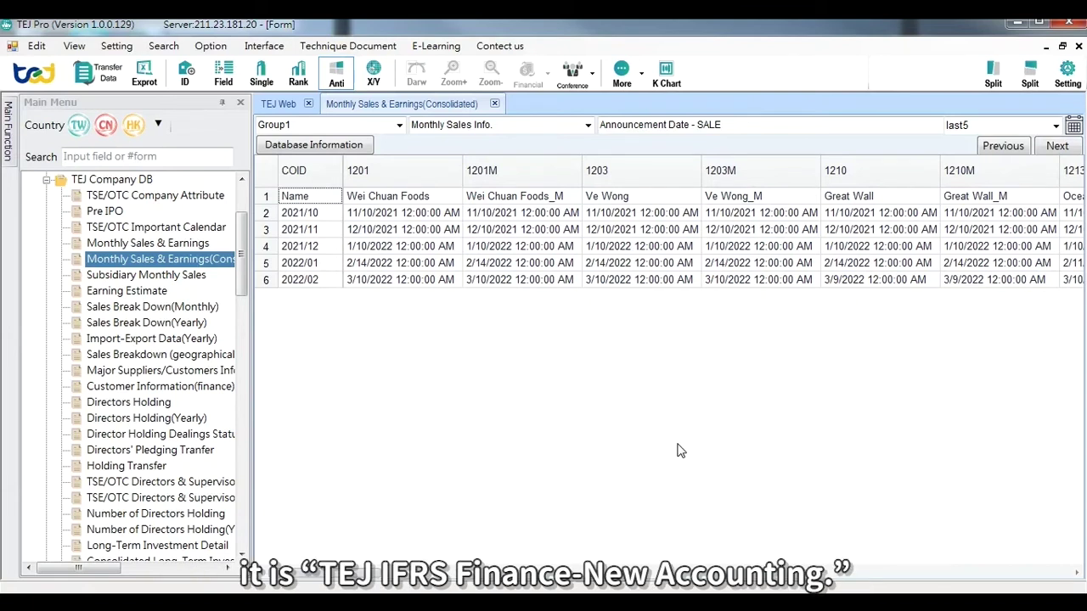
# - Collapse TEJ Company DB, expand TEJ IFRS Finance-New Accounting and open its IFRS_TEJ Consolidated First(Acc) table
pyautogui.click(47, 180)
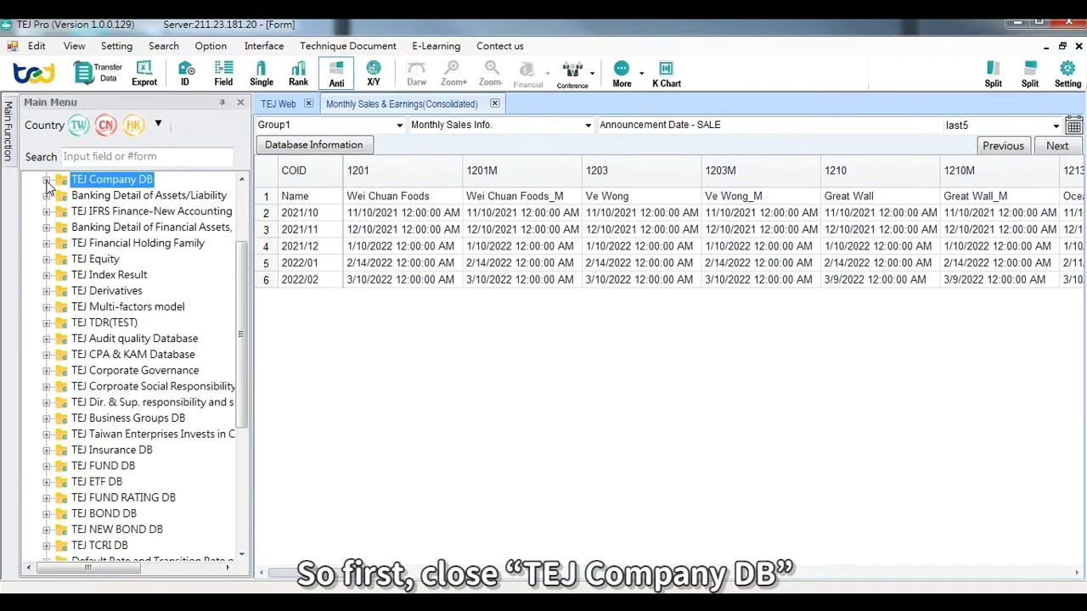
pyautogui.click(132, 214)
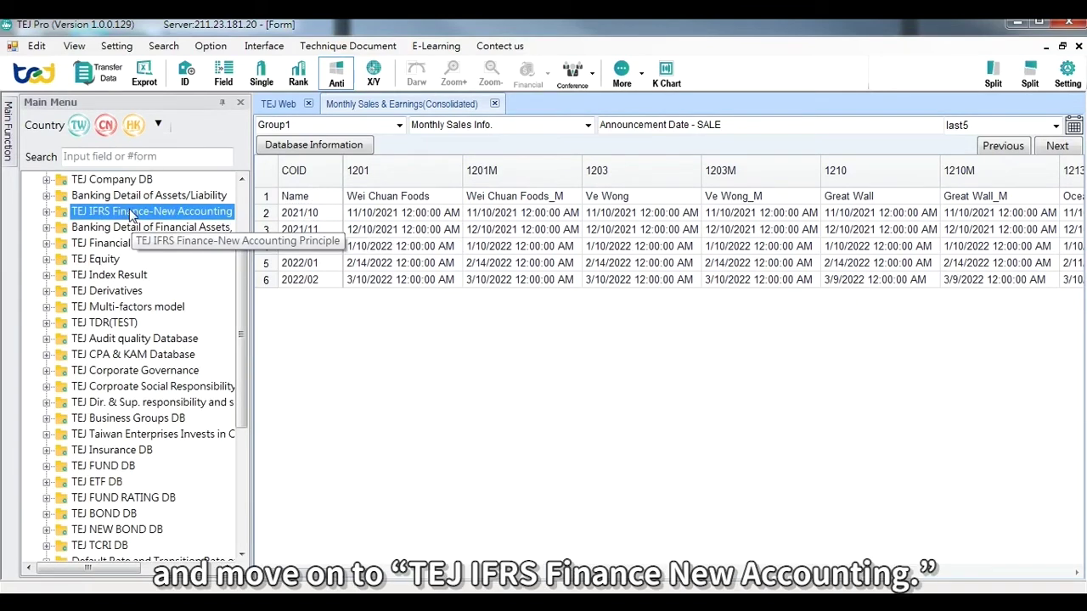
pyautogui.click(47, 212)
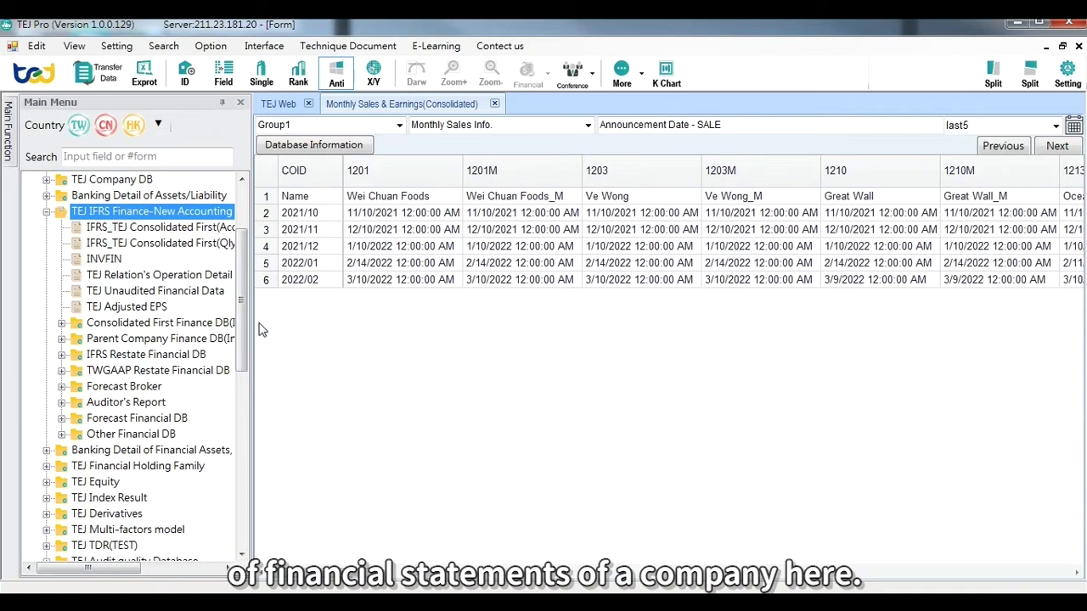
pyautogui.click(174, 233)
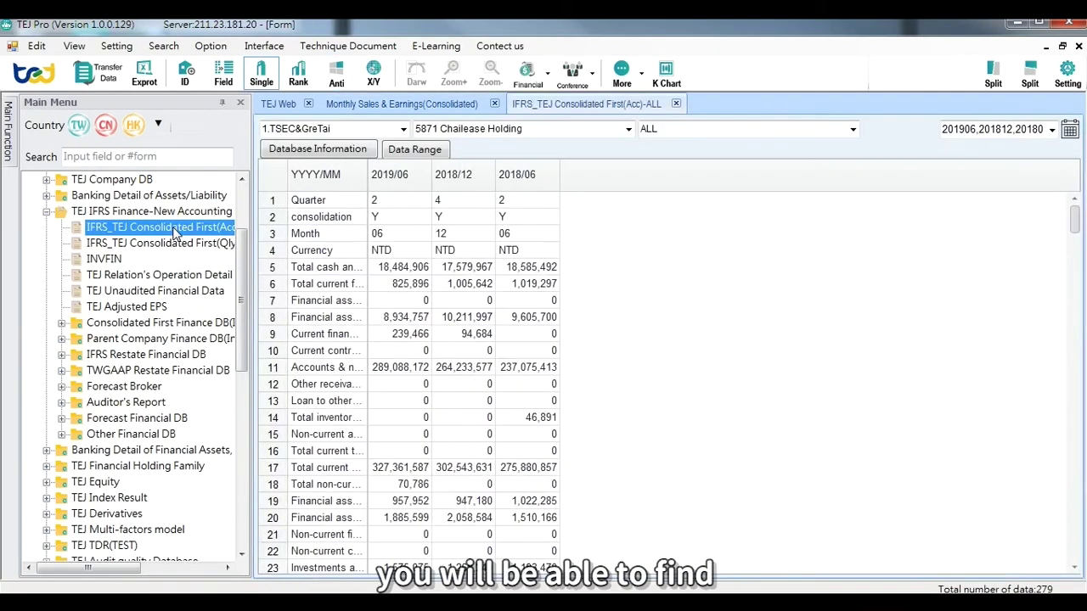
pyautogui.click(337, 179)
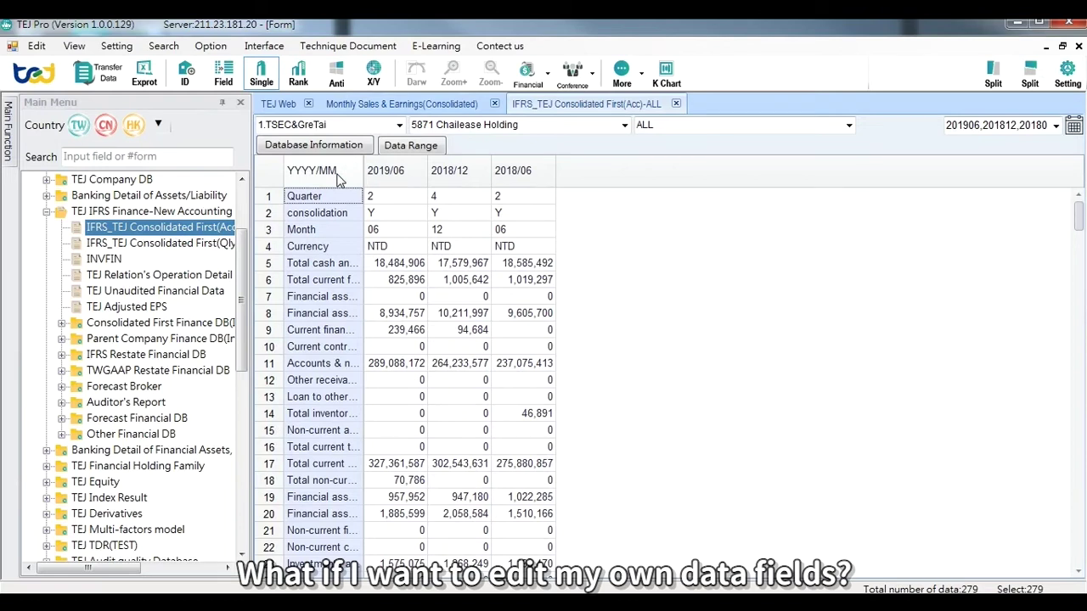
# - Clear the selected fields in the field group settings and add all fields of the Balance Sheet group
pyautogui.click(223, 78)
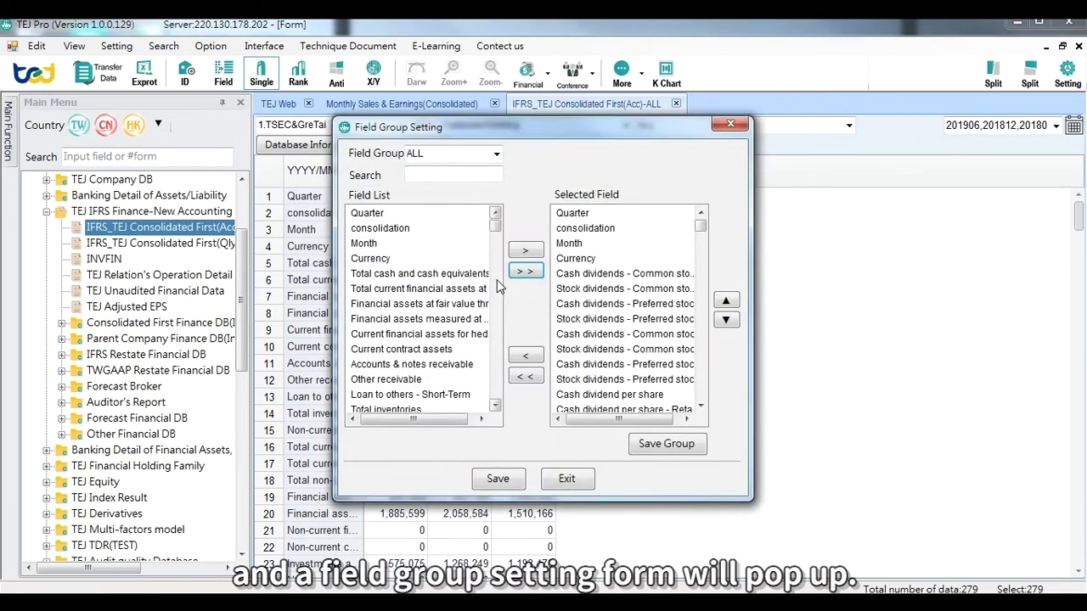
pyautogui.click(525, 377)
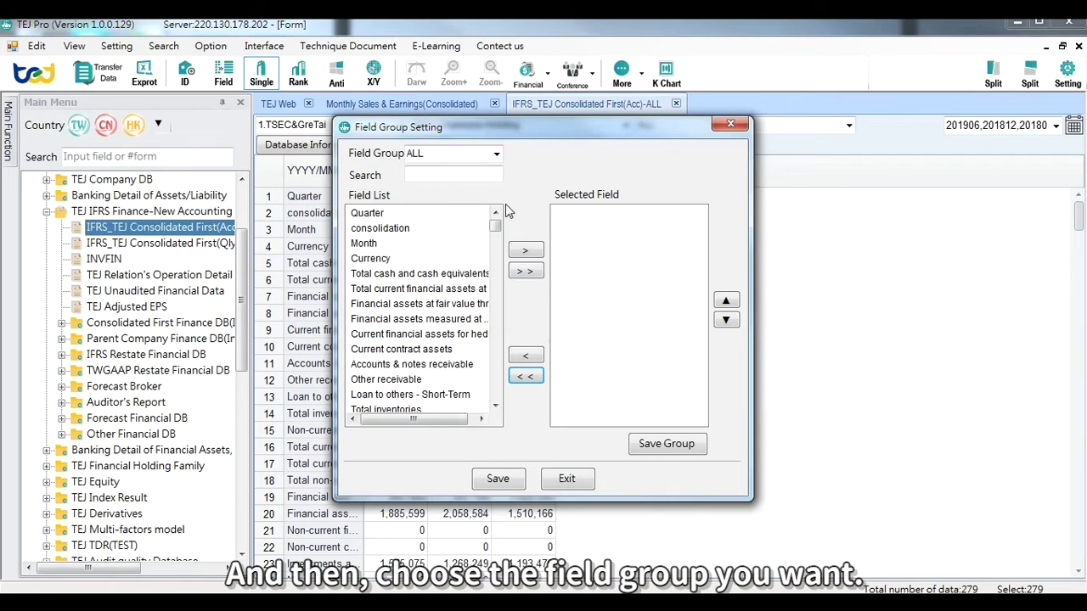
pyautogui.click(497, 155)
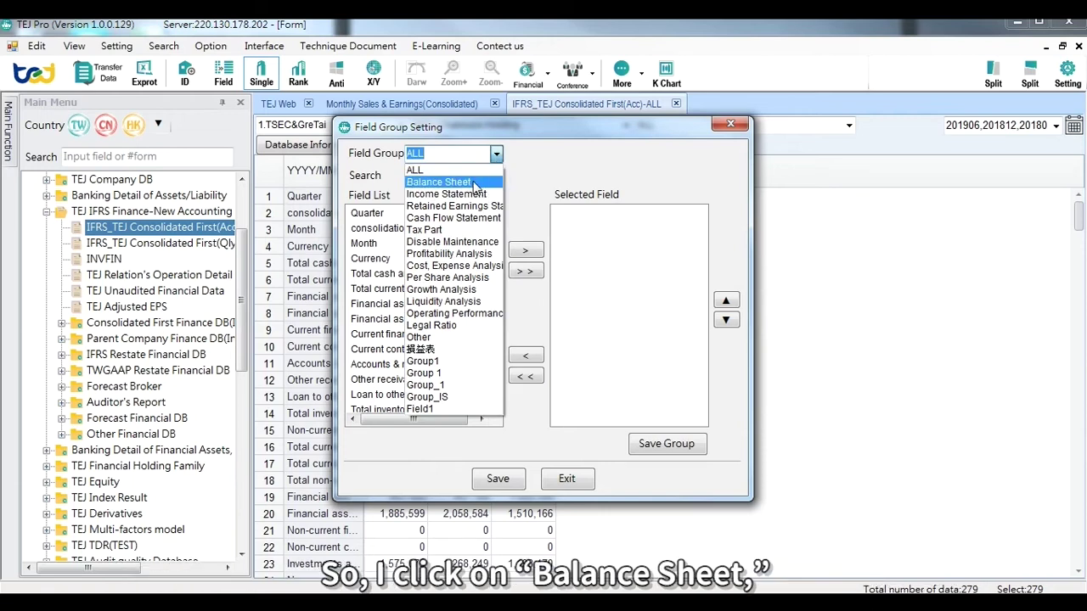
pyautogui.click(475, 183)
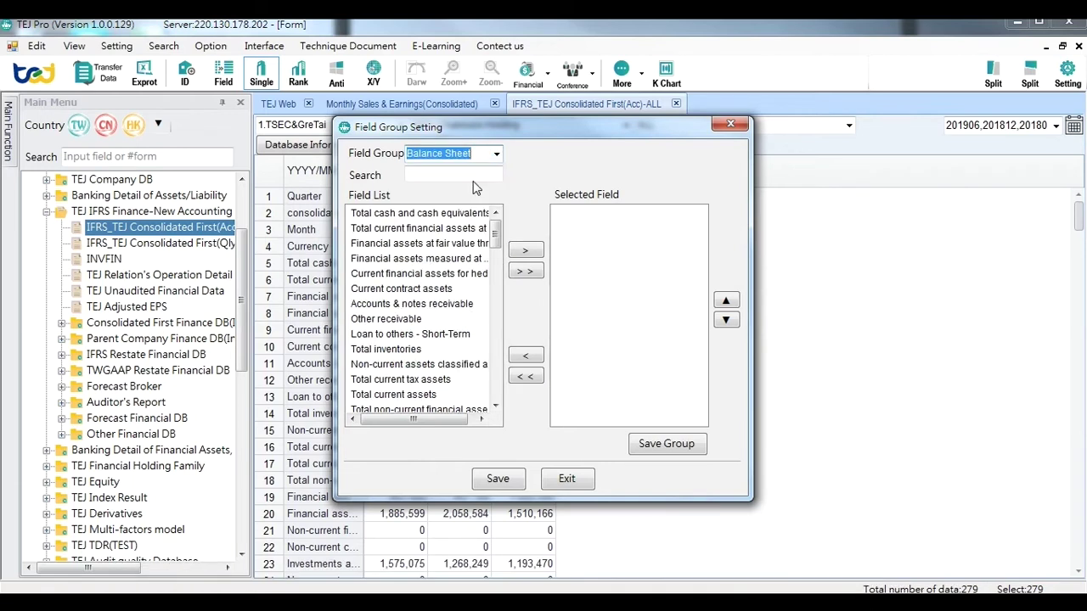
pyautogui.click(525, 272)
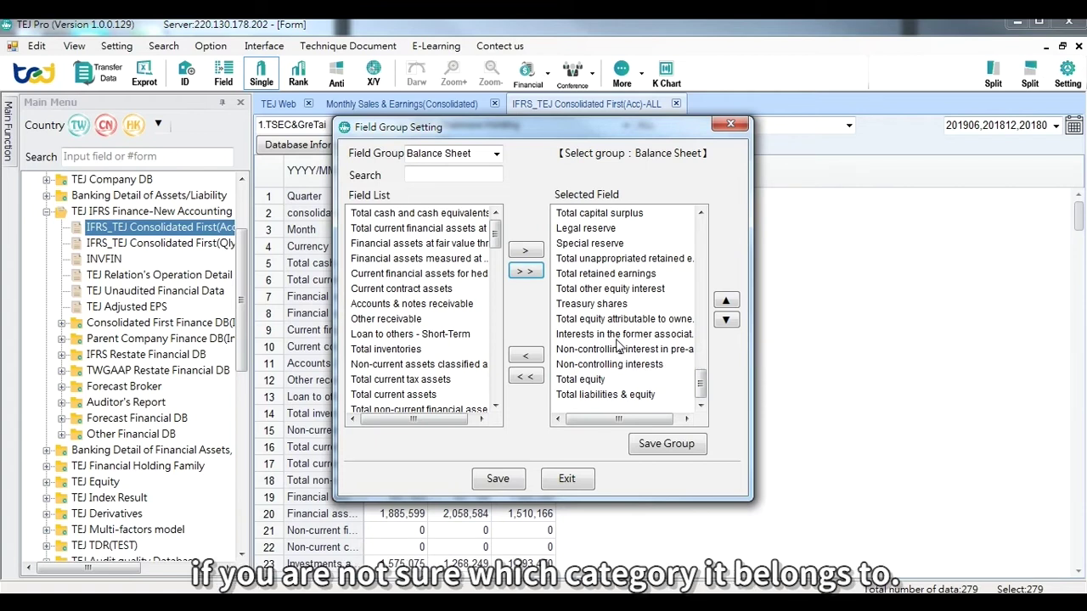
# - Search all field groups for "degree of financial leverage" and add Degree of Financial Leverage to the selected Balance Sheet fields
pyautogui.click(496, 155)
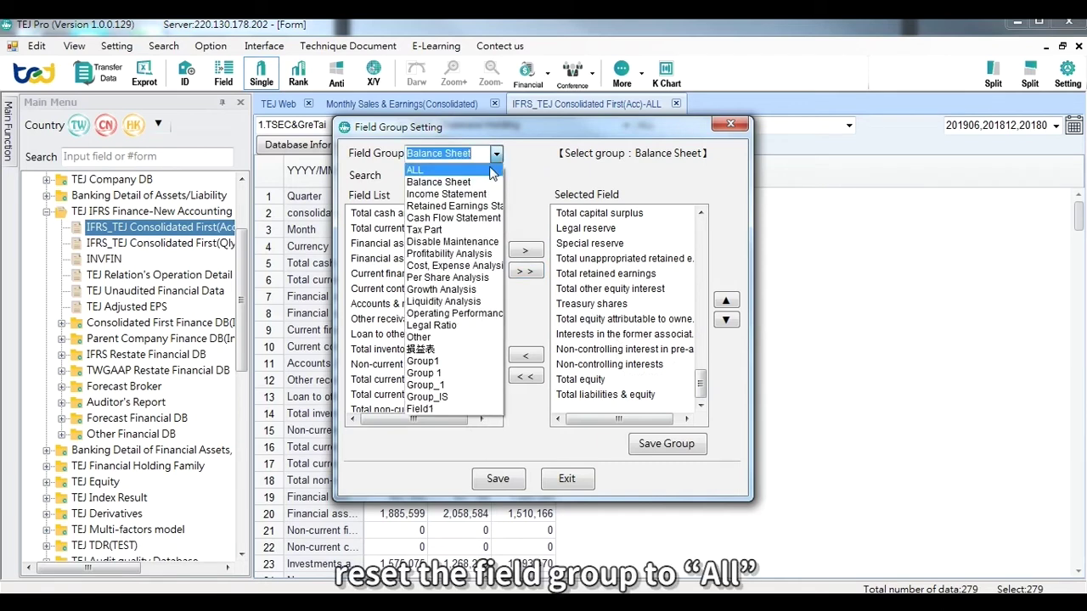
pyautogui.click(491, 172)
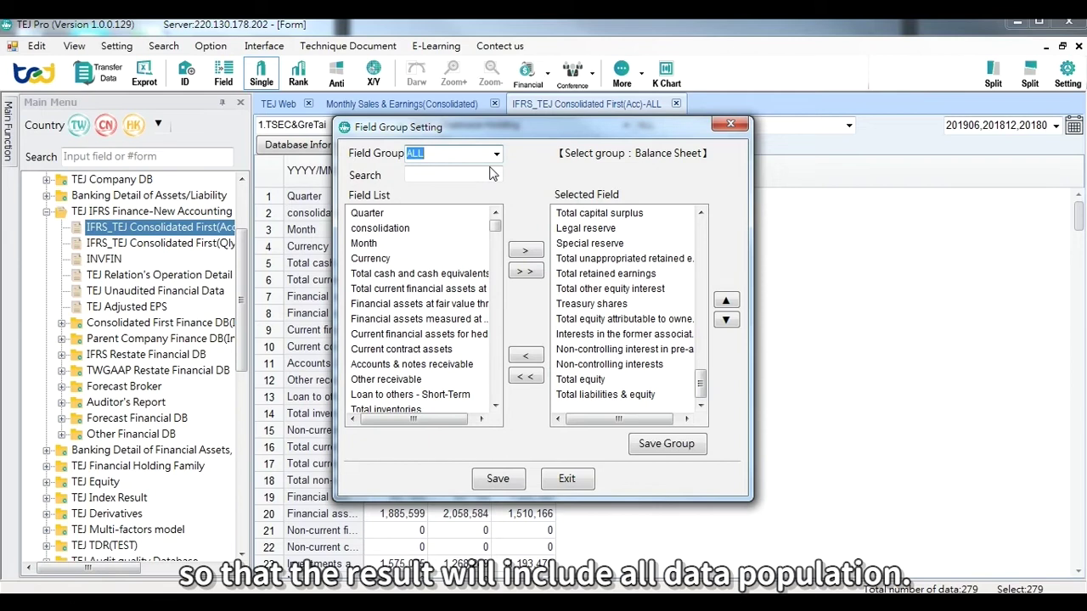
pyautogui.click(491, 177)
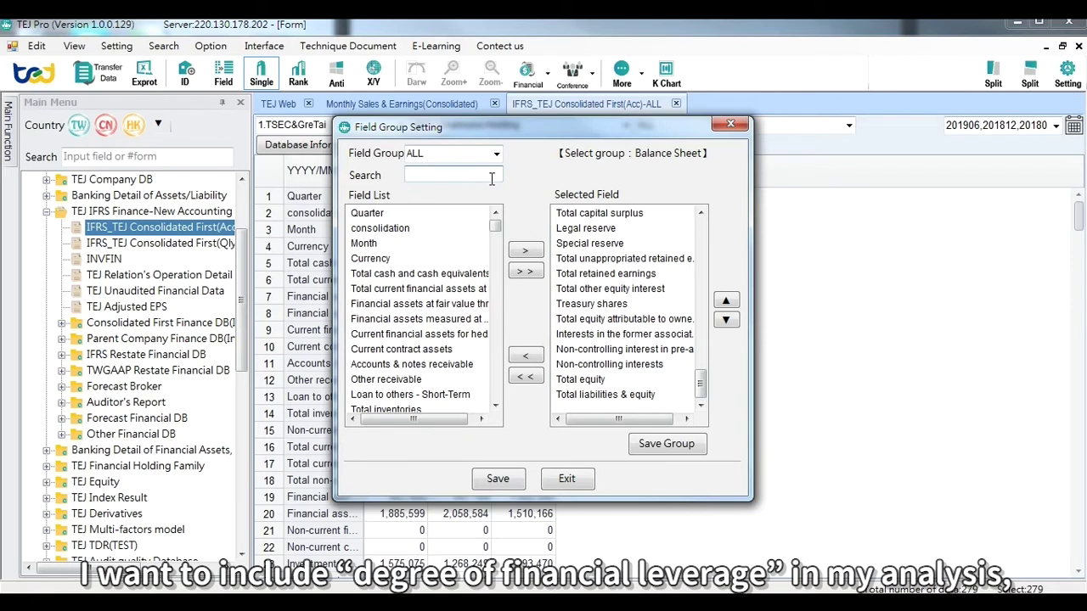
pyautogui.write('de')
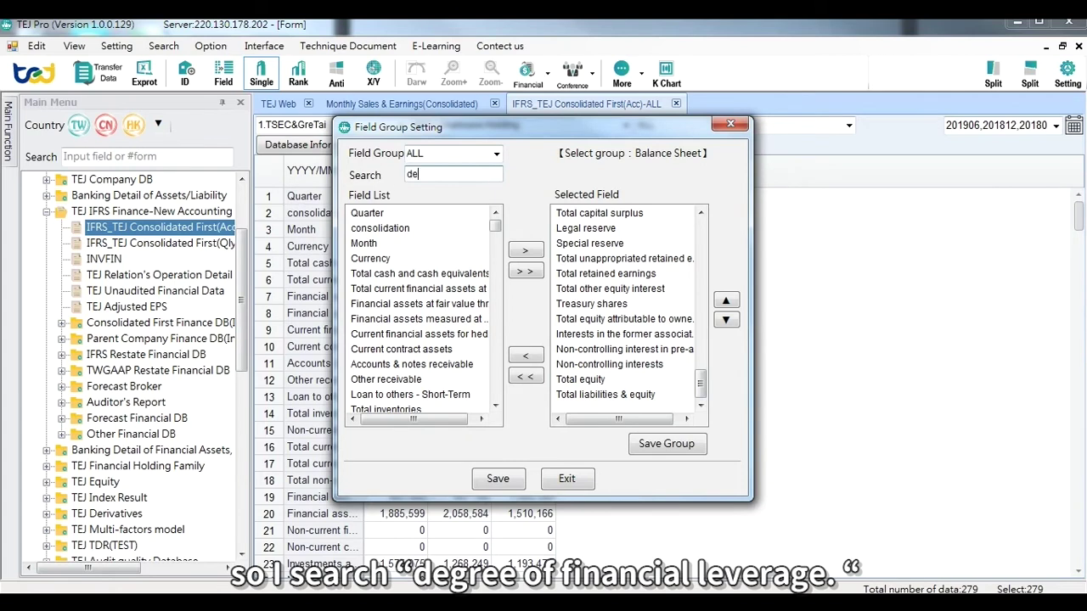
pyautogui.write('gree of financial leverage')
pyautogui.press('Return')
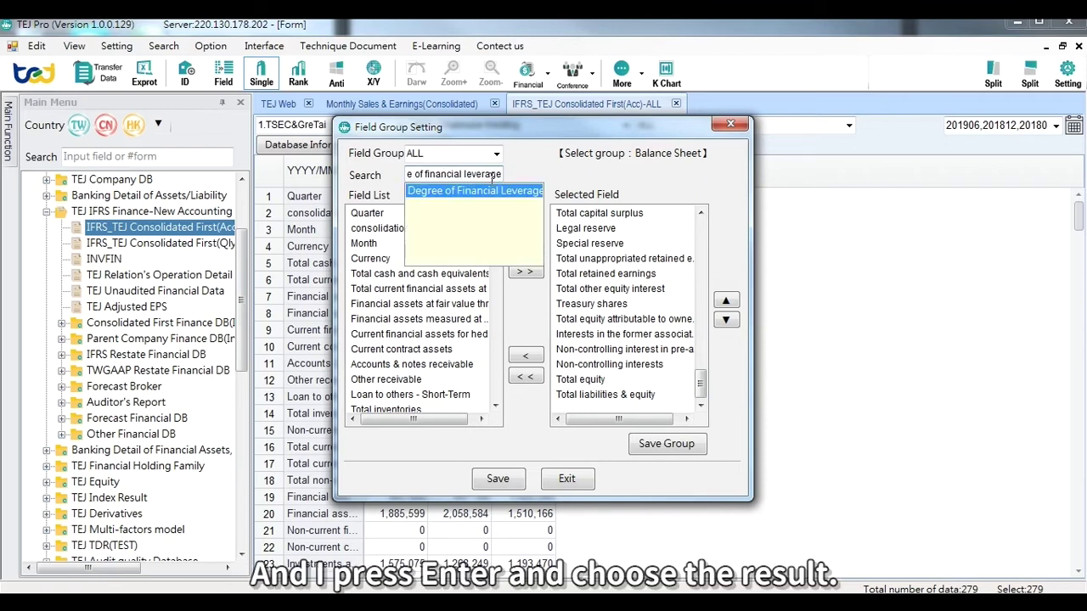
pyautogui.click(495, 191)
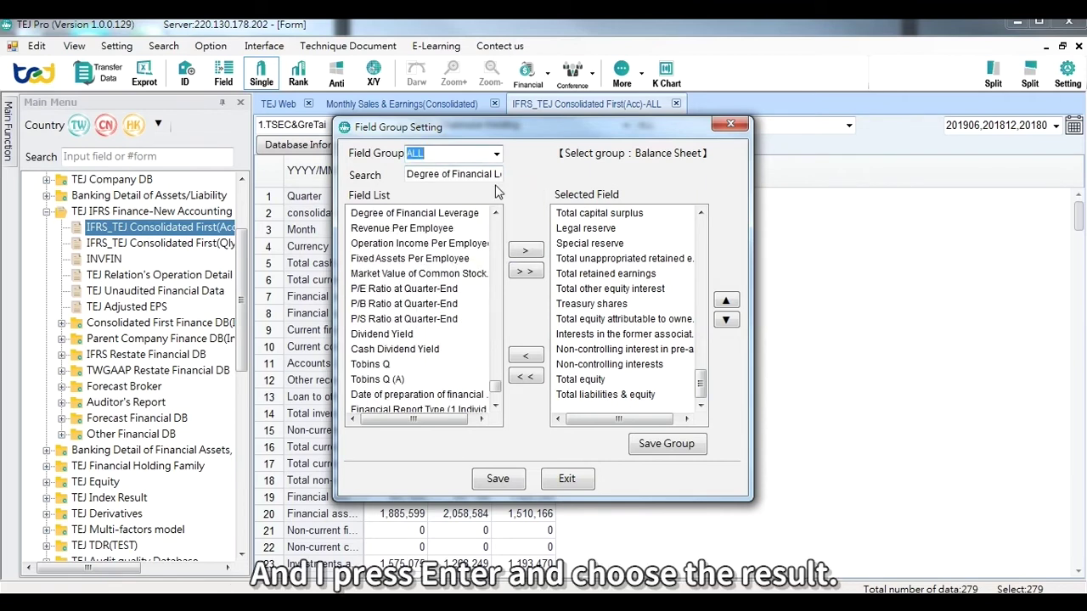
pyautogui.click(463, 217)
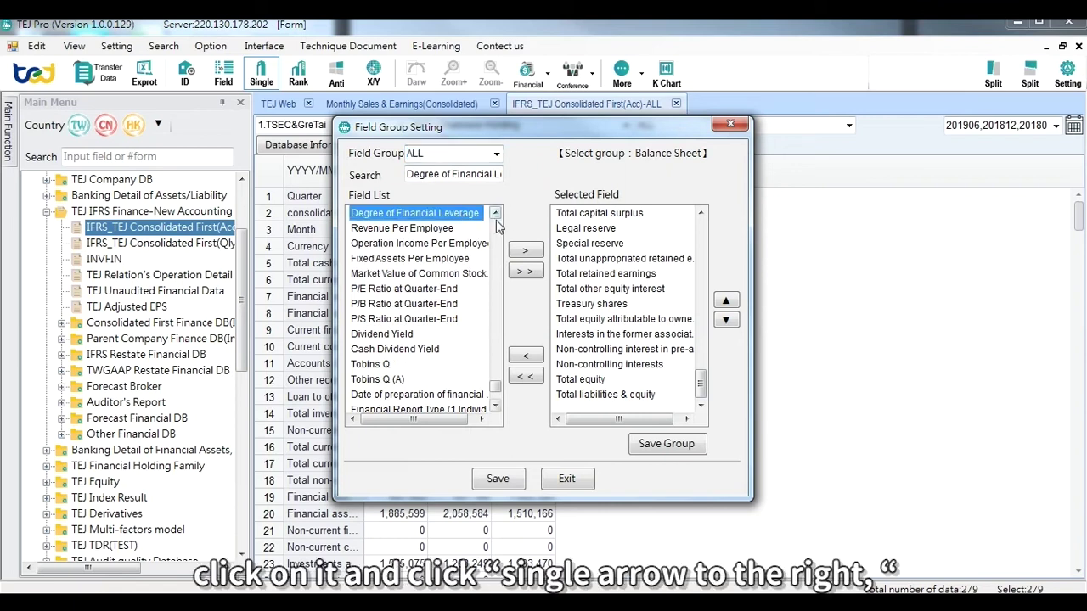
pyautogui.click(528, 252)
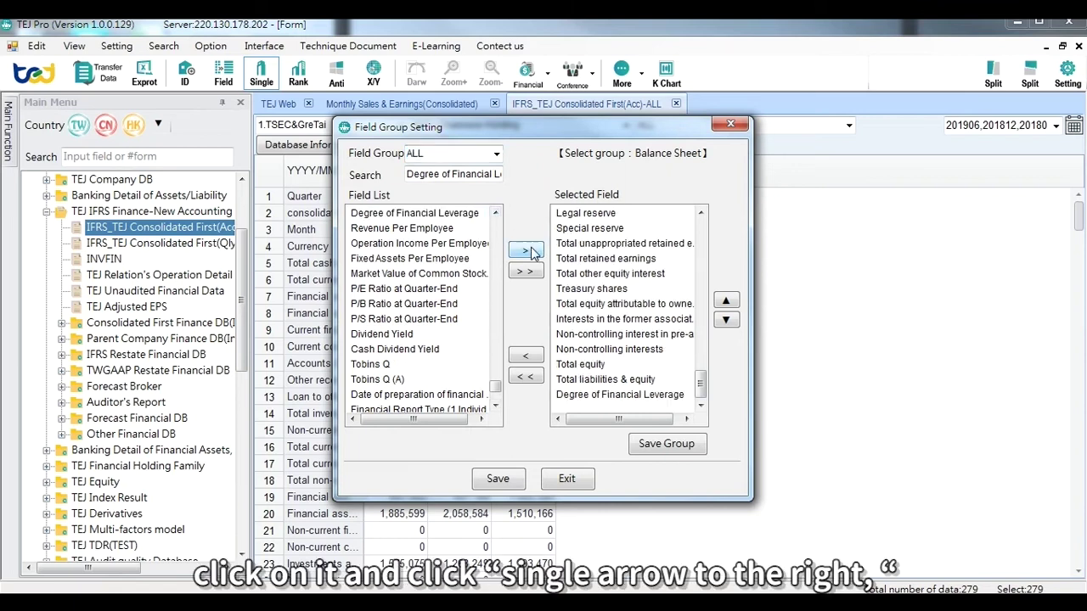
pyautogui.click(663, 396)
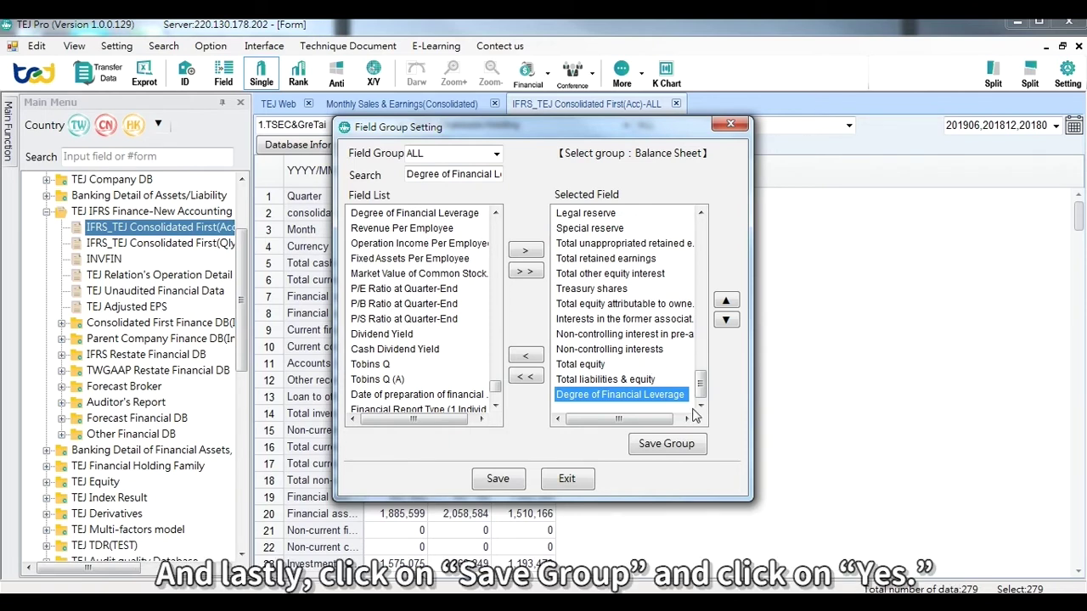
# - Save the selected fields as a custom field group named Field_BS and apply it to the table
pyautogui.click(696, 444)
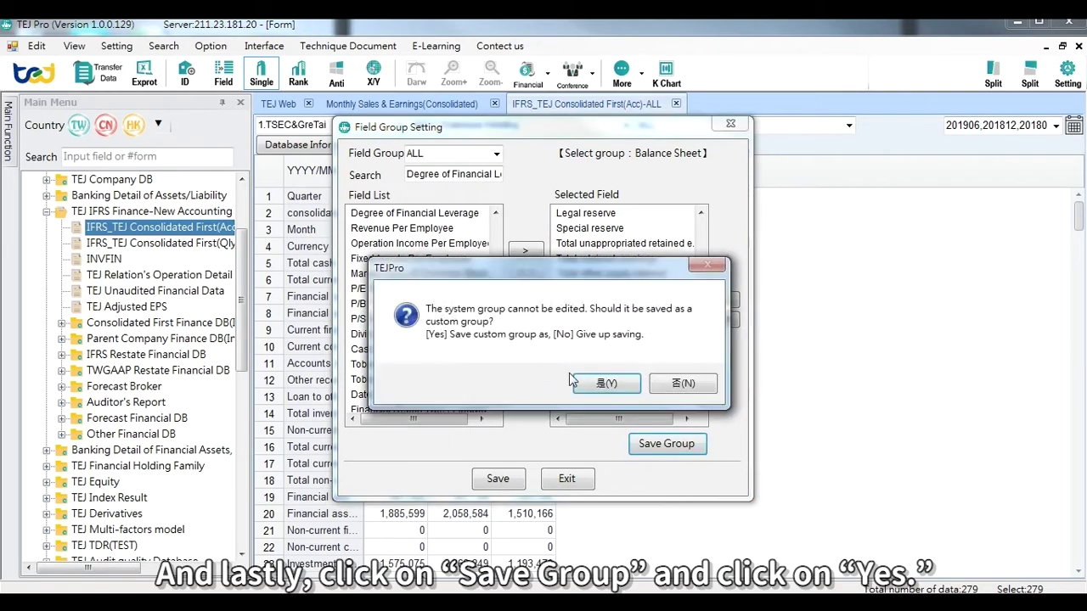
pyautogui.click(586, 382)
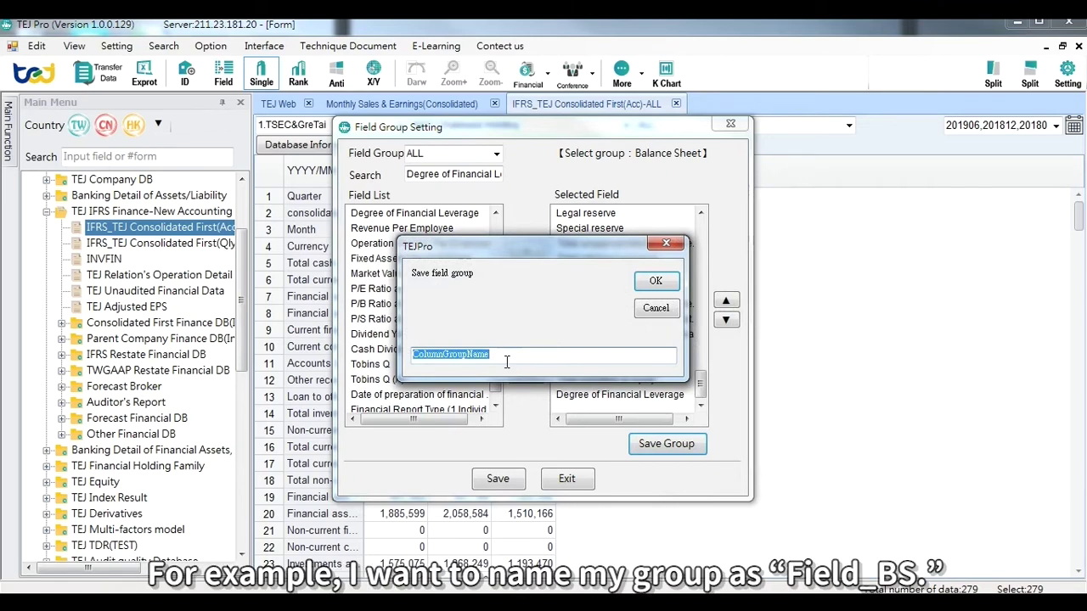
pyautogui.write('Field')
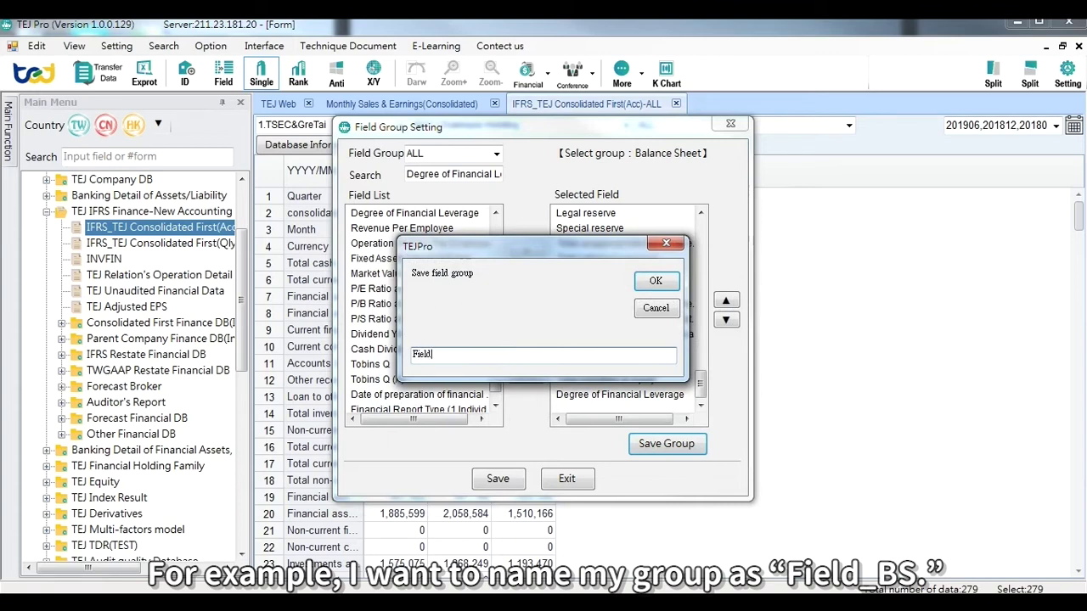
pyautogui.write('_BS')
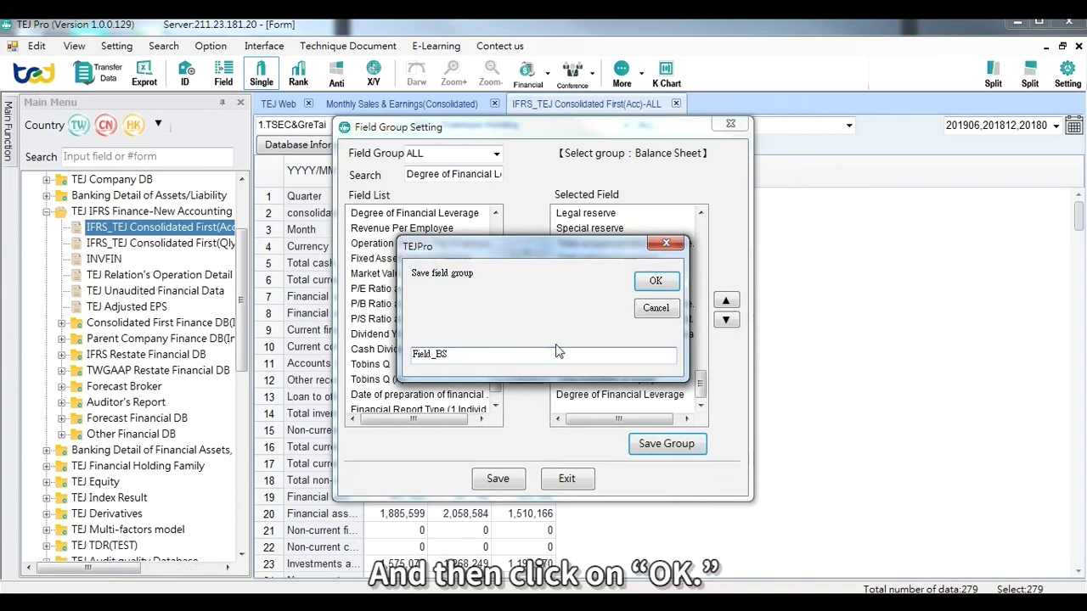
pyautogui.click(647, 283)
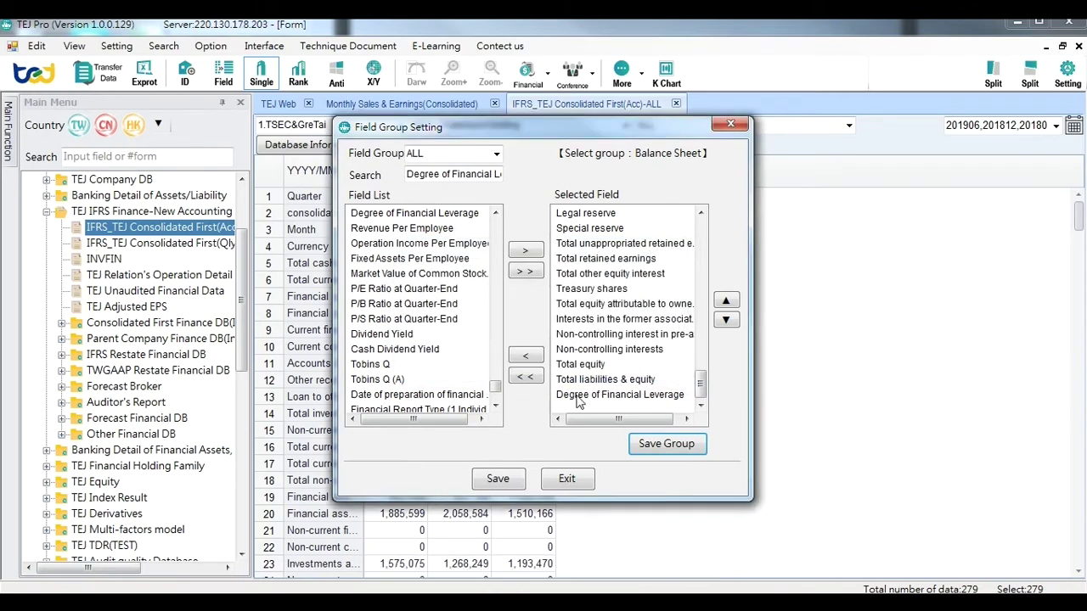
pyautogui.click(499, 479)
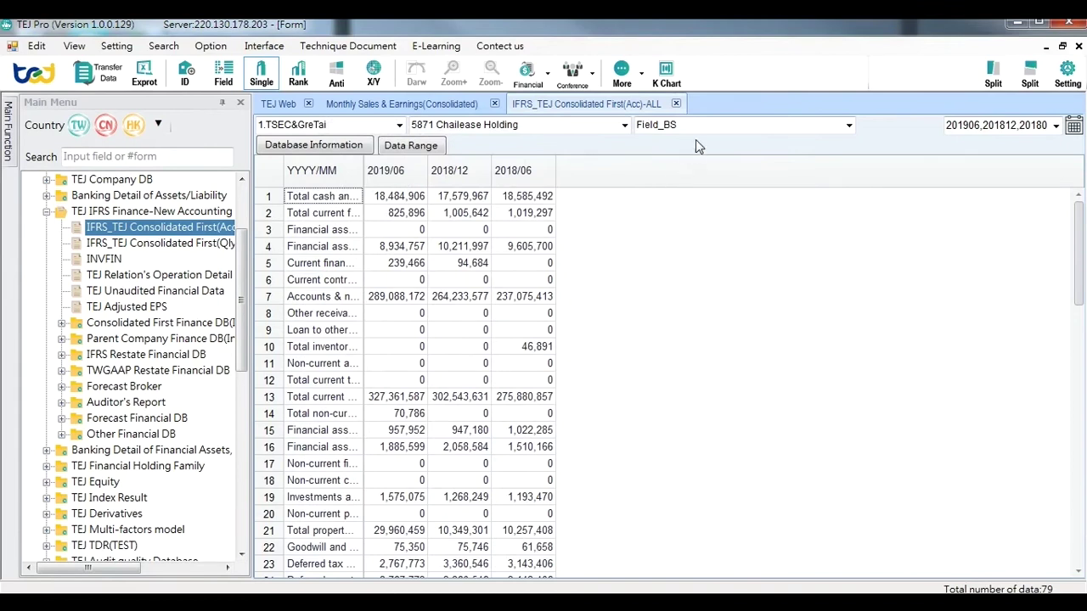
pyautogui.click(703, 126)
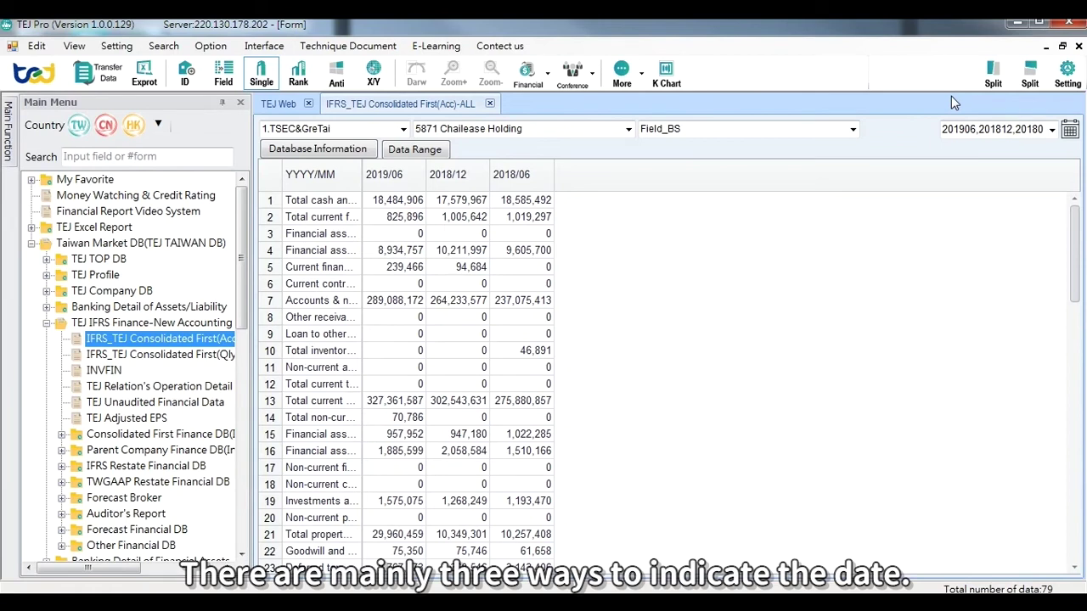
# - Set the table's date to last1 and select the resulting period column
pyautogui.click(1051, 129)
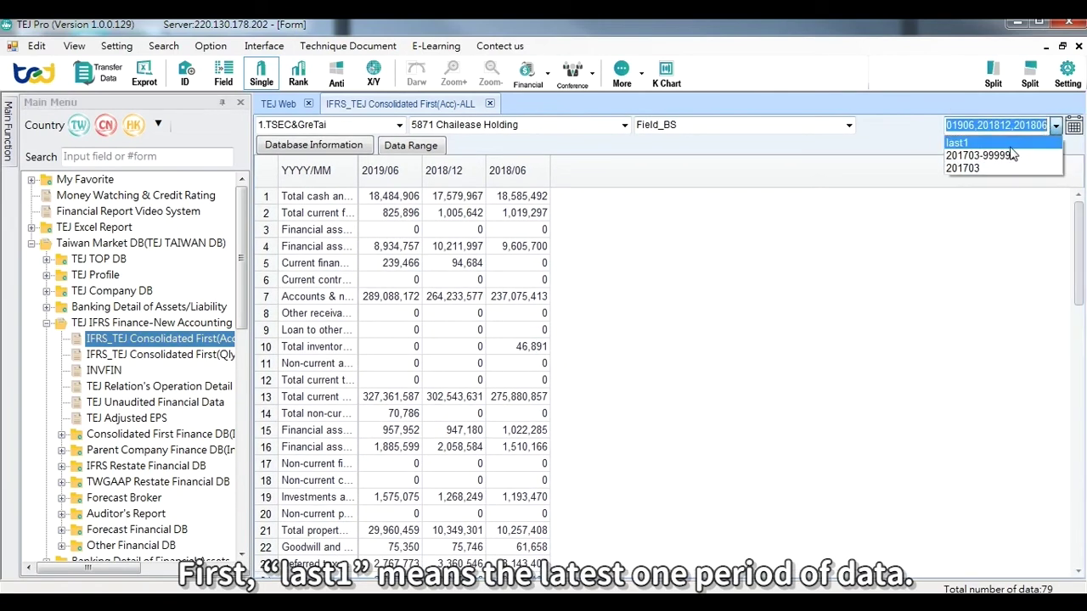
pyautogui.press('Escape')
pyautogui.write('last1')
pyautogui.press('Return')
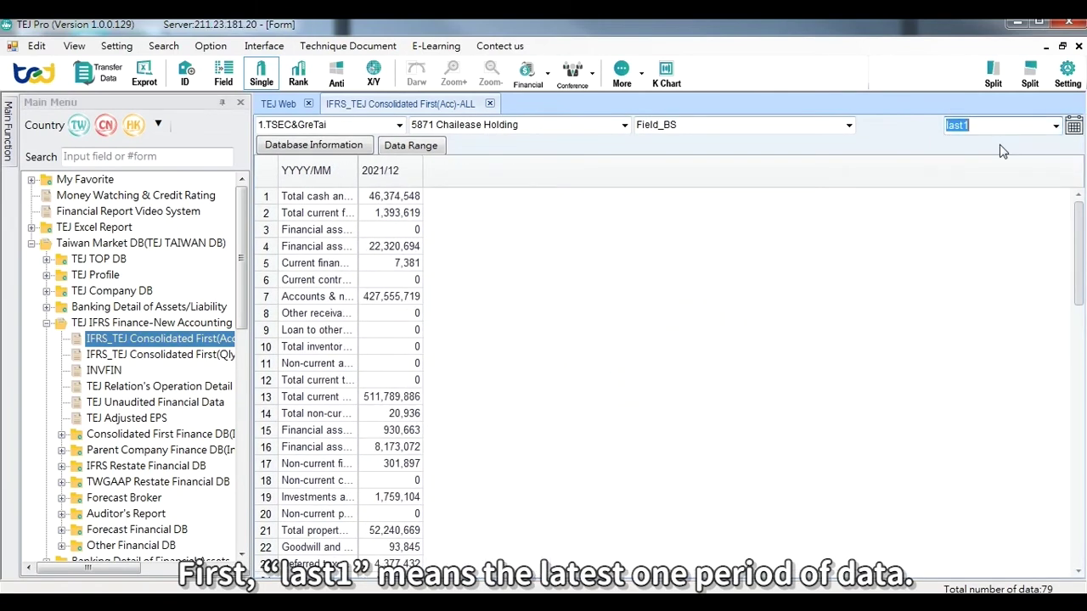
pyautogui.click(382, 170)
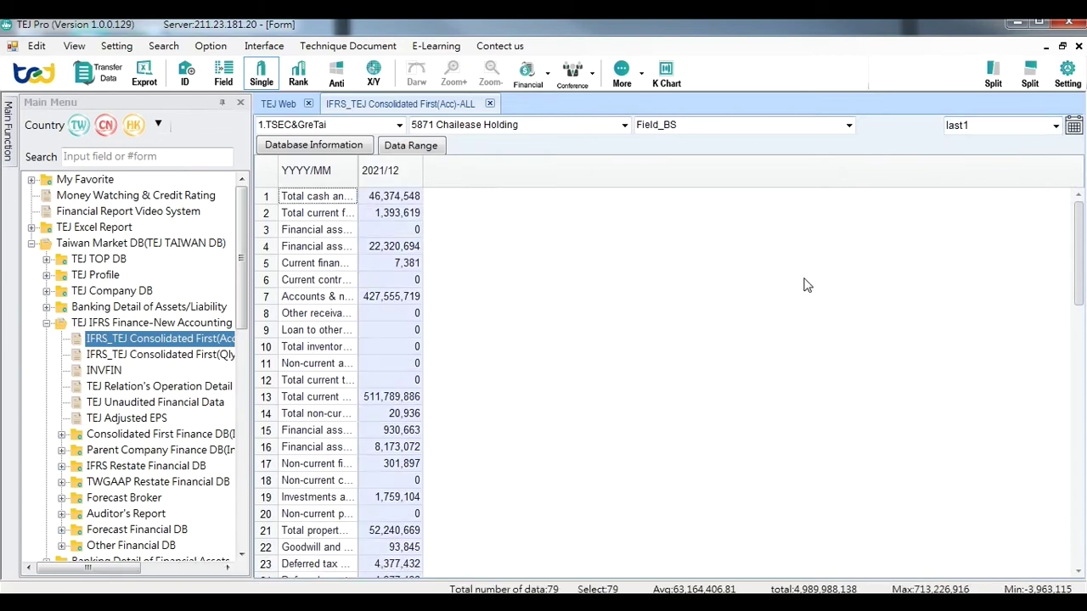
# - Change the table's date to last3 to load the latest three periods
pyautogui.click(988, 127)
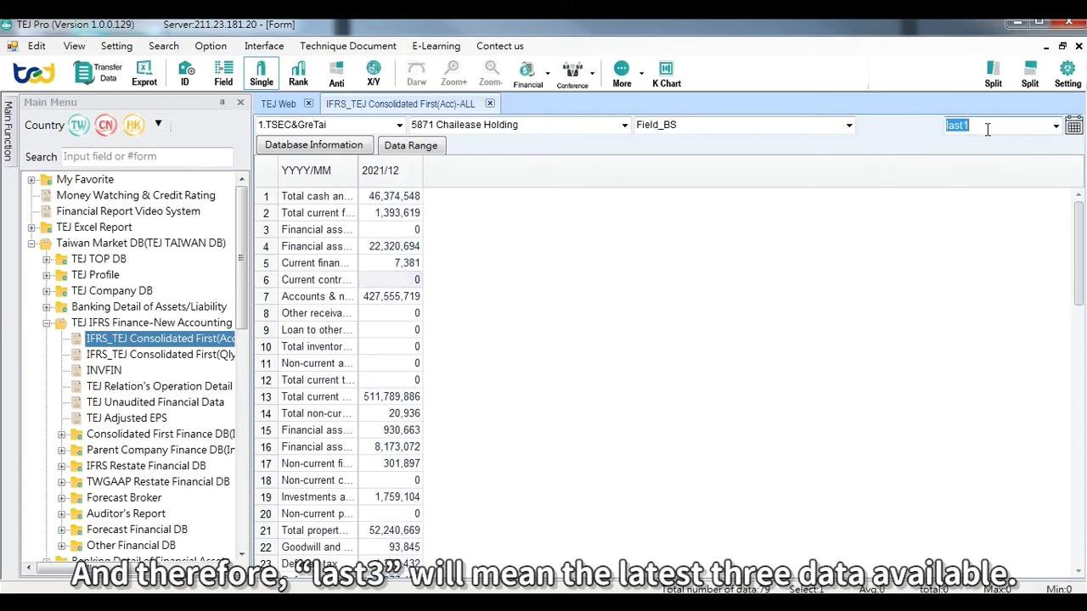
pyautogui.click(987, 127)
pyautogui.press('BackSpace')
pyautogui.write('3')
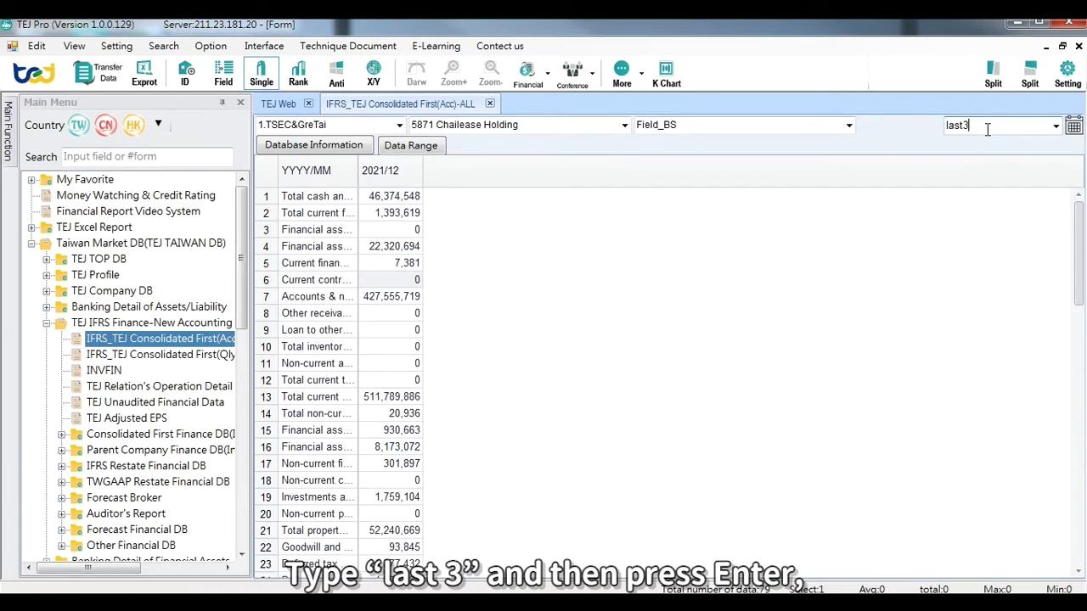
pyautogui.press('Return')
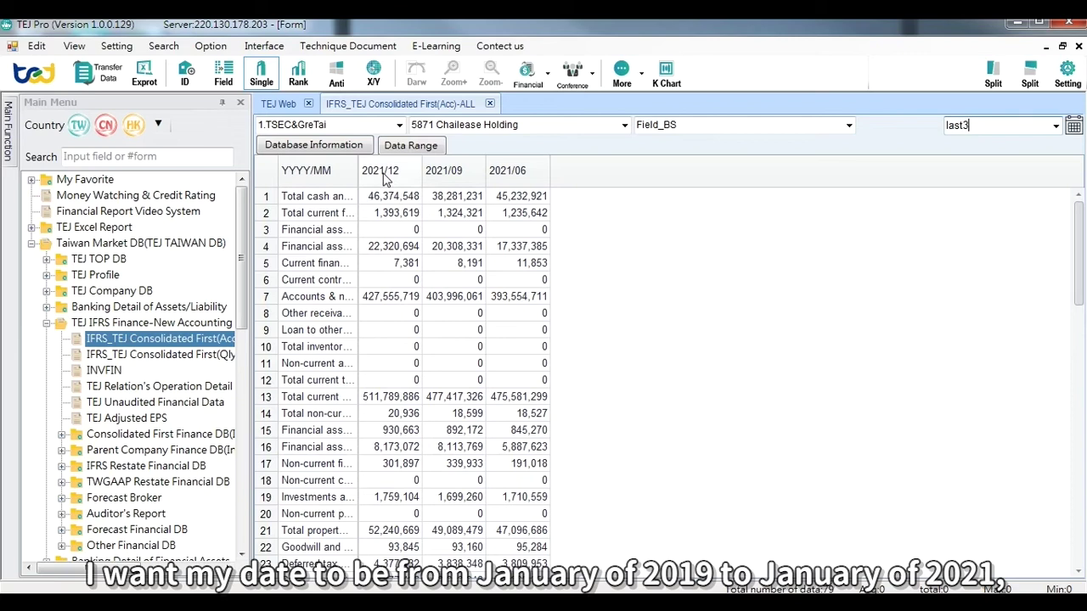
pyautogui.doubleClick(927, 124)
pyautogui.write('2019')
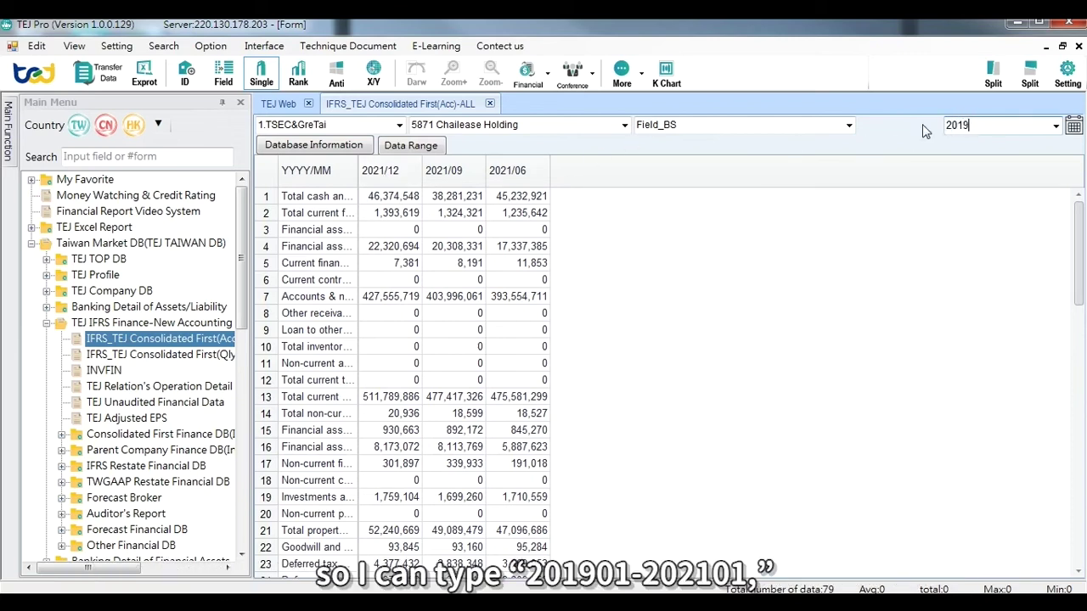
pyautogui.write('01-202101')
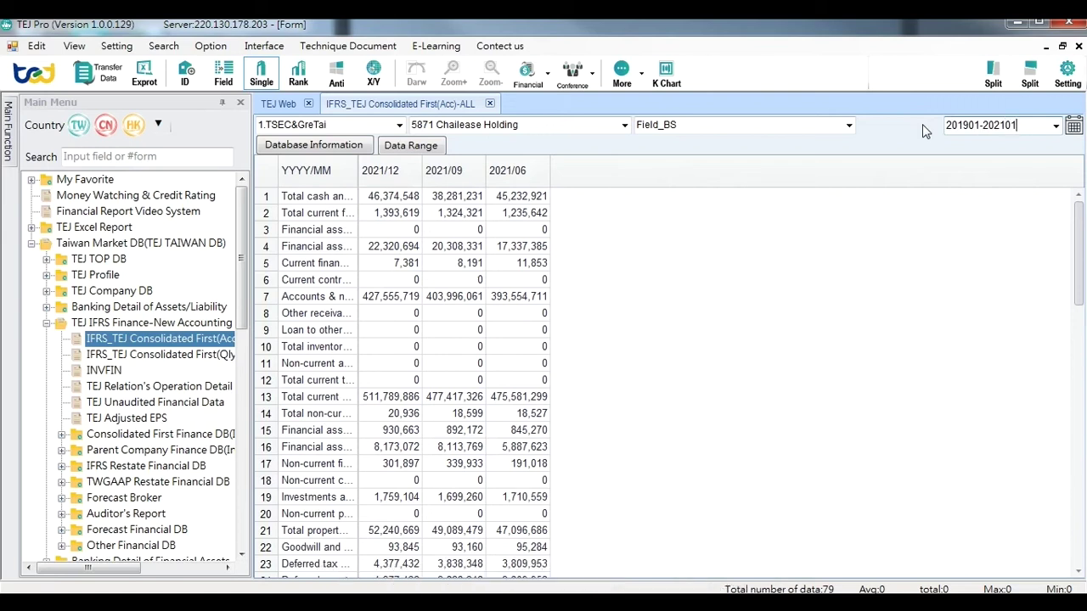
pyautogui.press('Return')
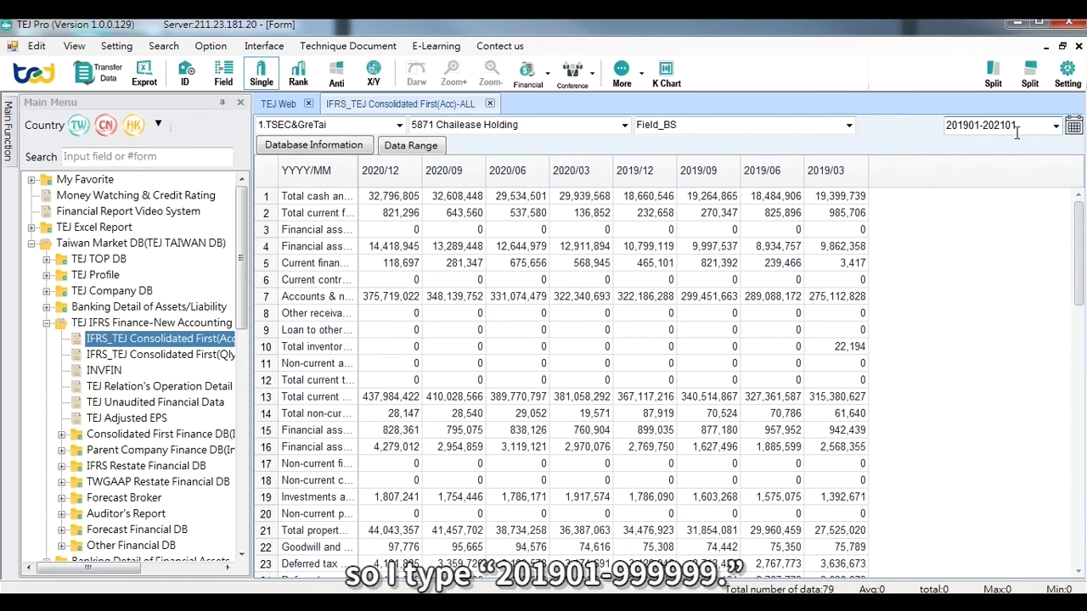
pyautogui.moveTo(1024, 121); pyautogui.dragTo(981, 125)
pyautogui.write('-999999')
pyautogui.press('Return')
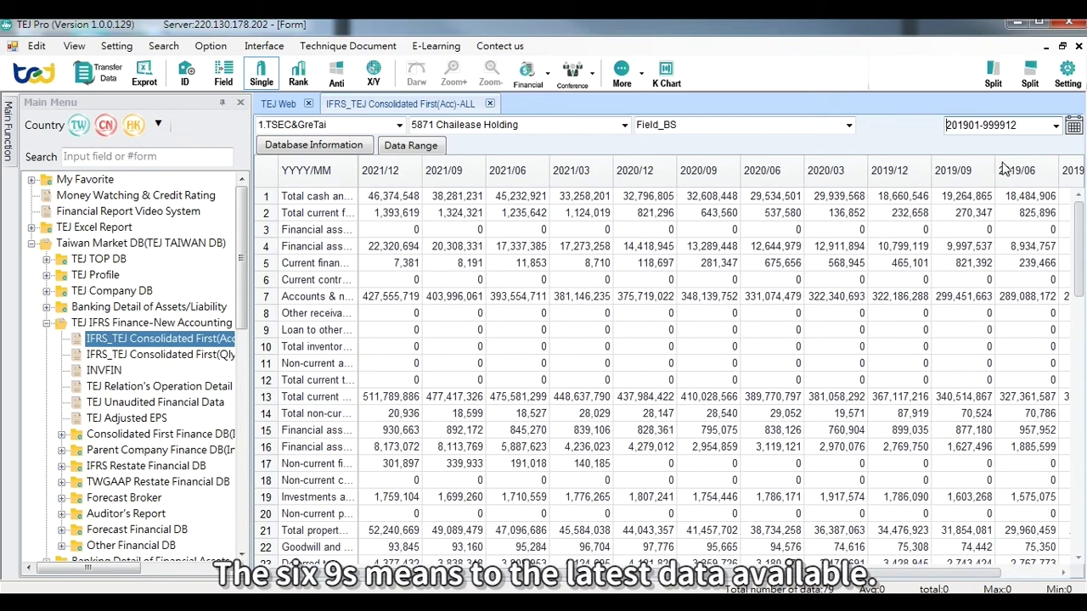
pyautogui.click(964, 380)
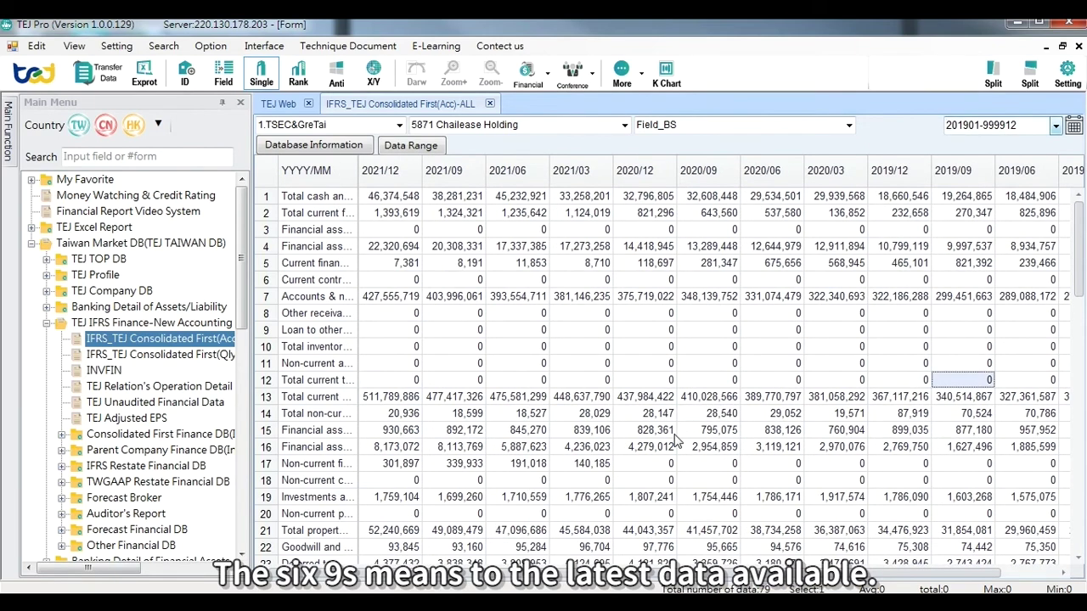
# - Query the available periods from 20180101 to 20210931 in the cycle switching settings of the advanced date options
pyautogui.click(1073, 128)
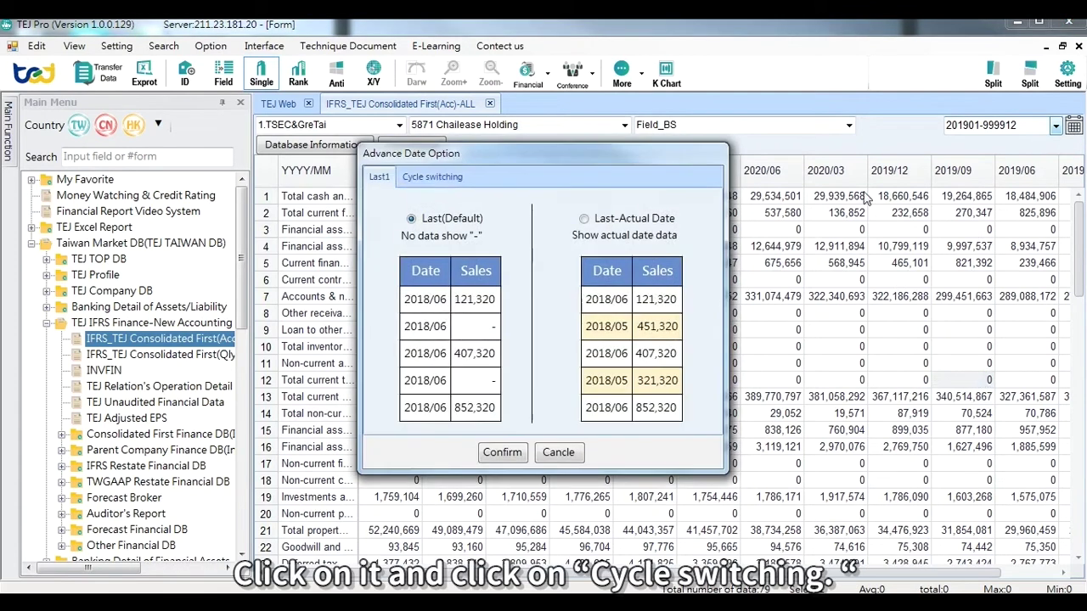
pyautogui.click(442, 177)
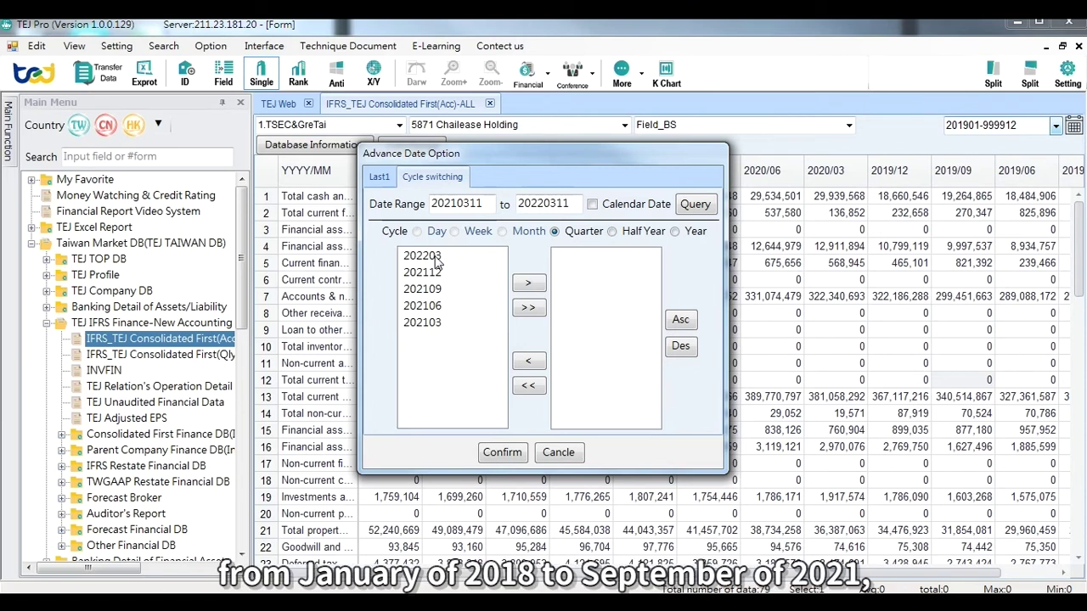
pyautogui.doubleClick(491, 204)
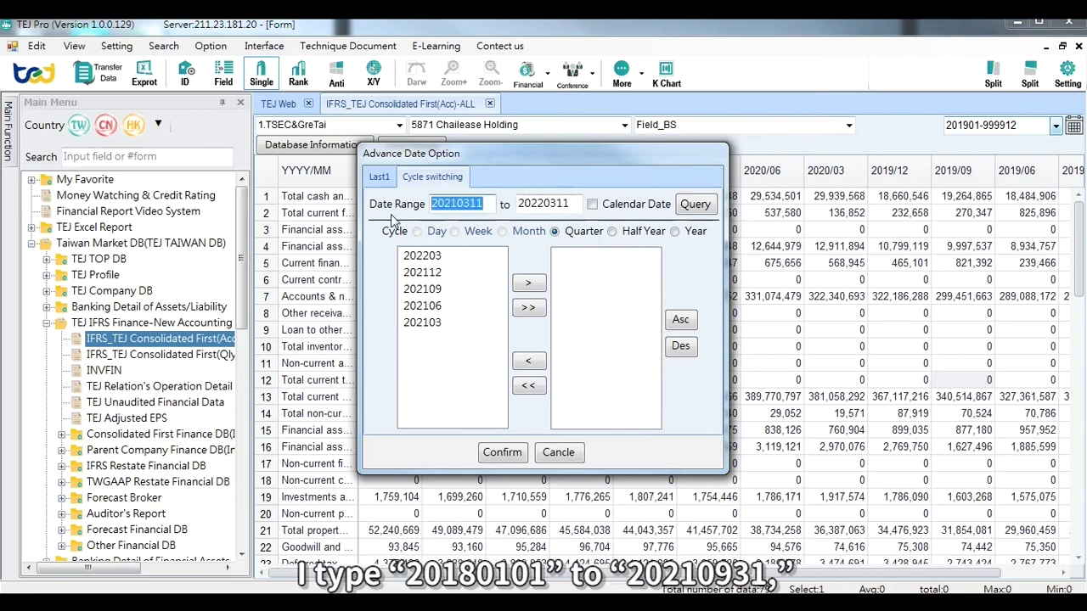
pyautogui.write('20180101')
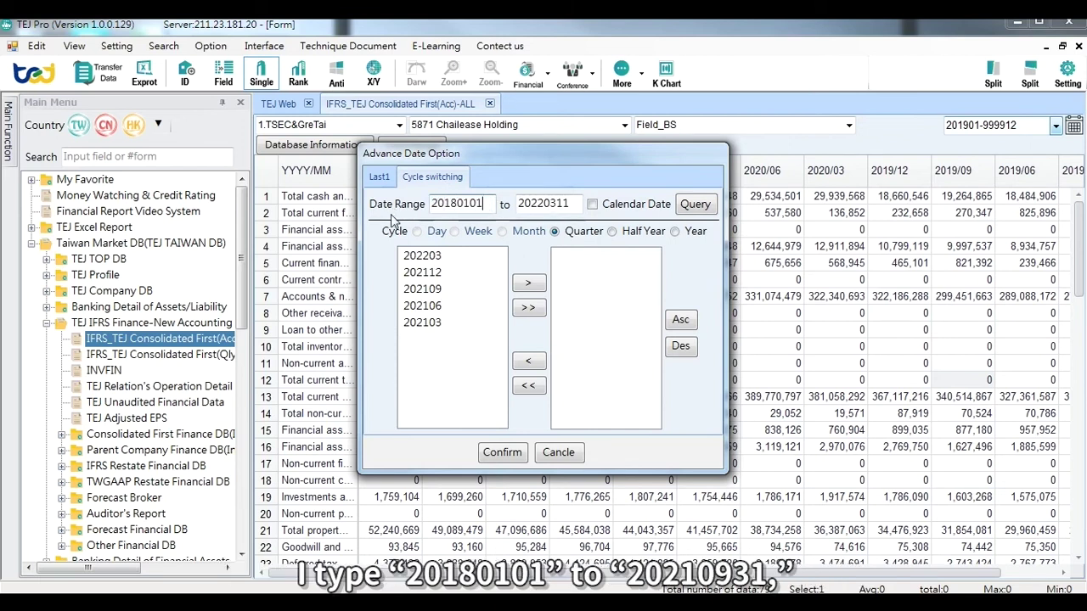
pyautogui.doubleClick(580, 205)
pyautogui.write('20210931')
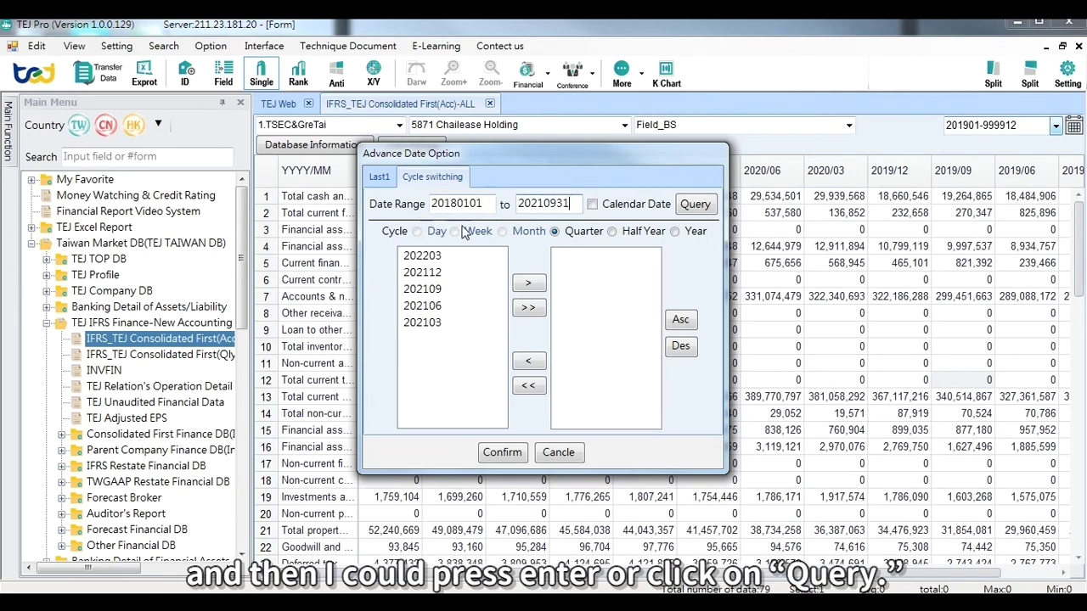
pyautogui.click(701, 210)
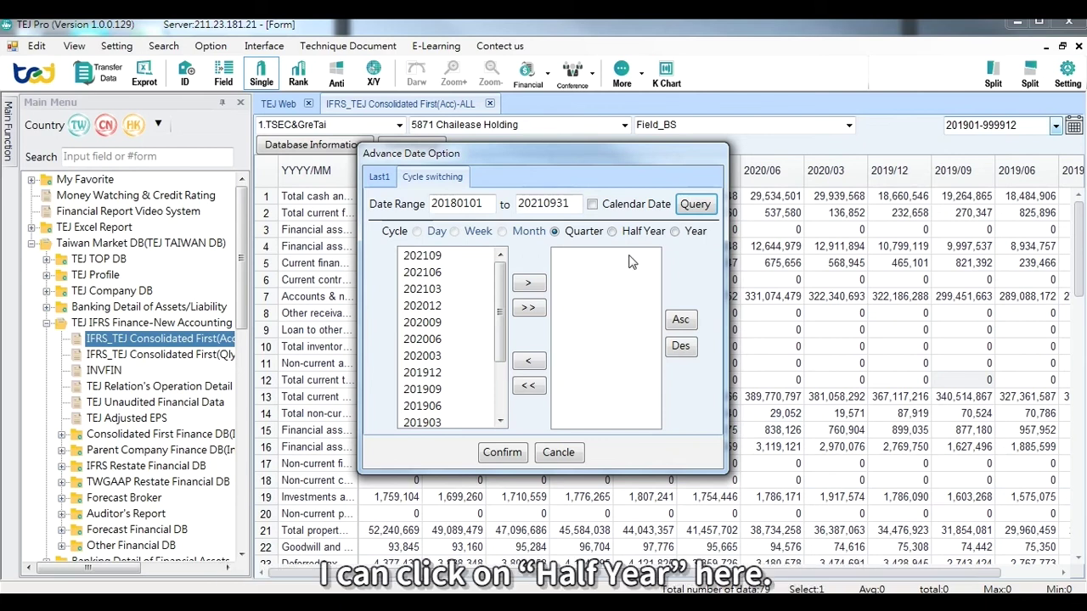
# - Switch the cycle to Half Year, select all listed half-year periods and apply them to the table
pyautogui.click(612, 232)
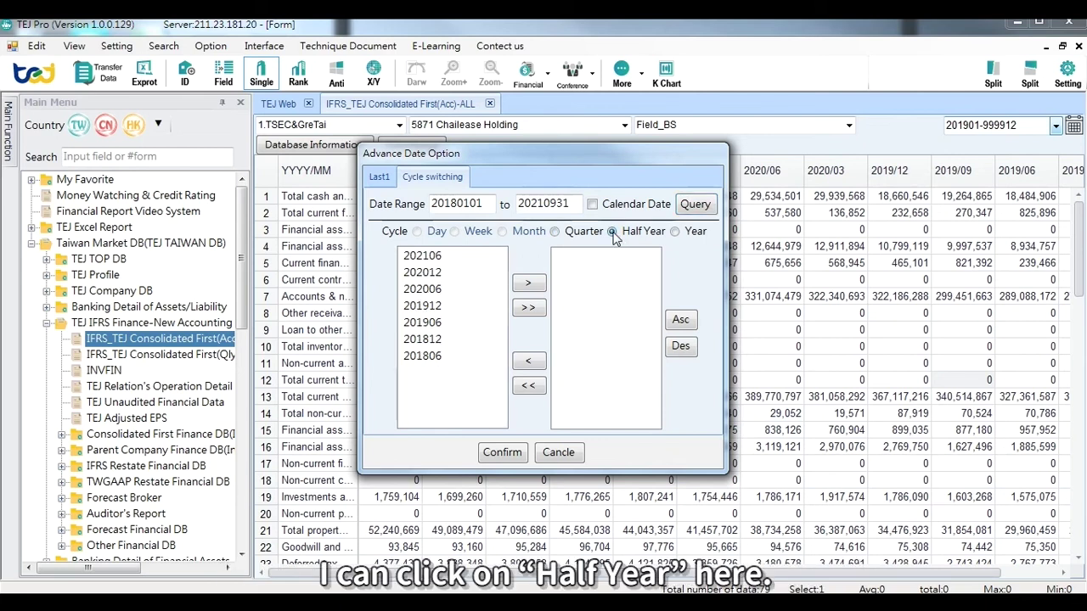
pyautogui.click(528, 309)
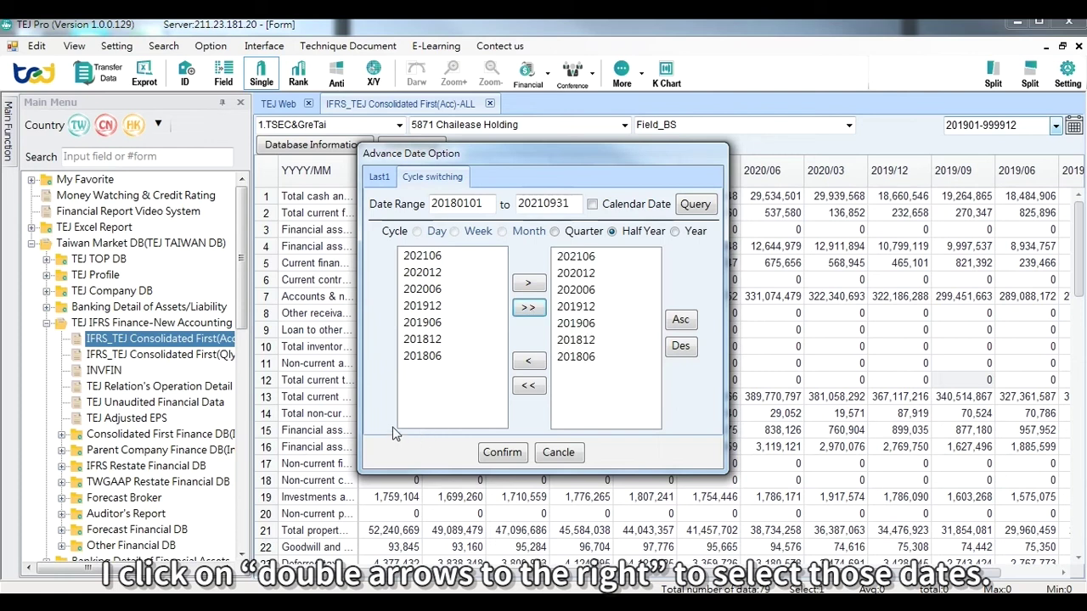
pyautogui.click(506, 452)
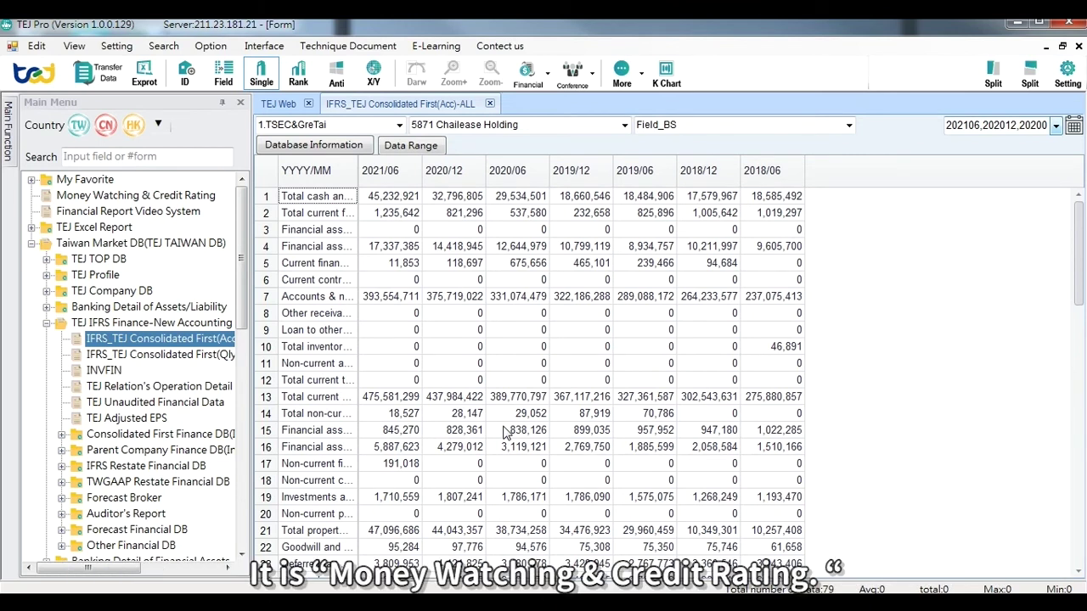
# - Open Money Watching & Credit Rating from the database list
pyautogui.doubleClick(168, 198)
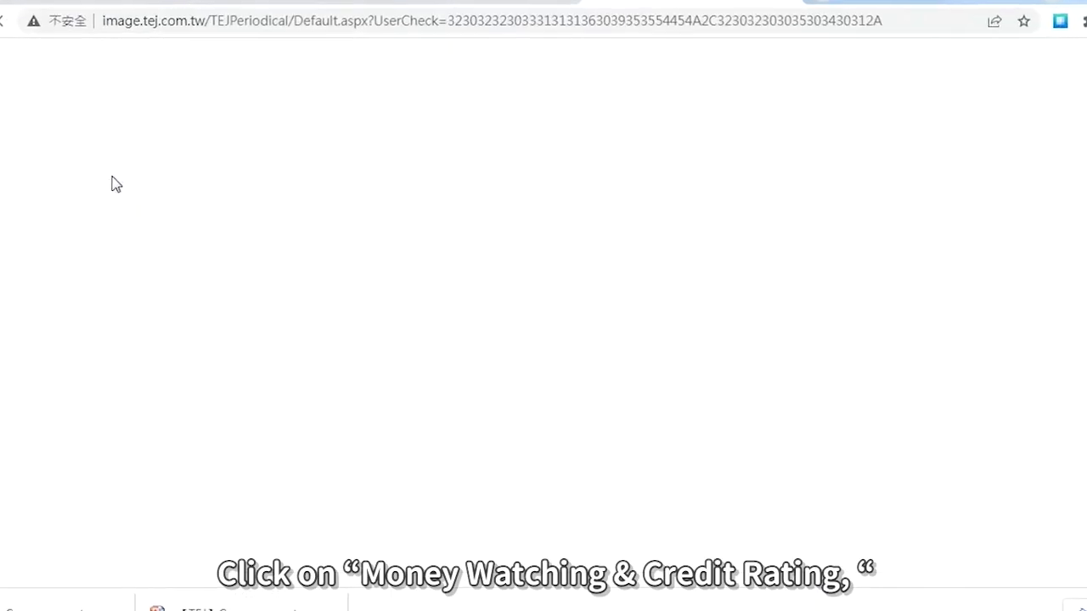